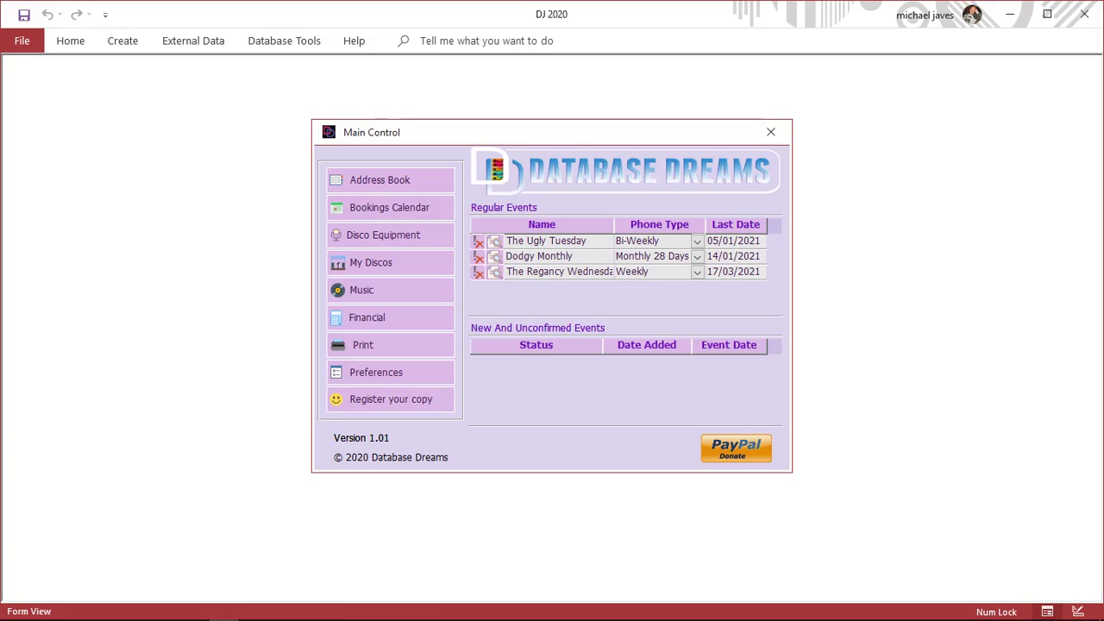
Open the music search screen and look through its Artist, Recordings, Tracks and Play Collection search options
click(371, 290)
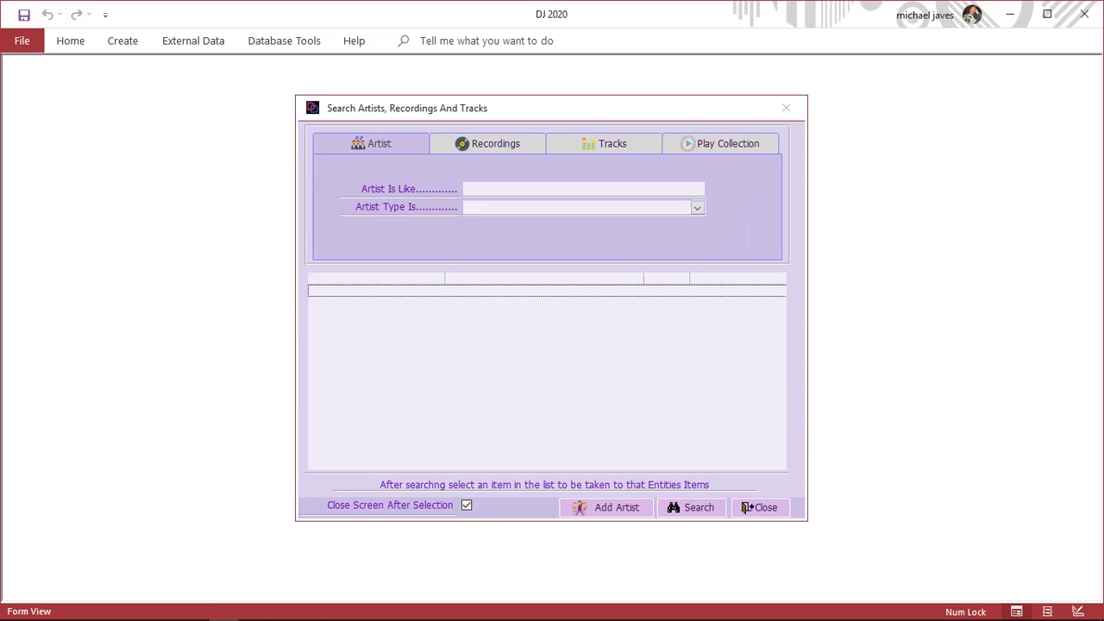
click(488, 144)
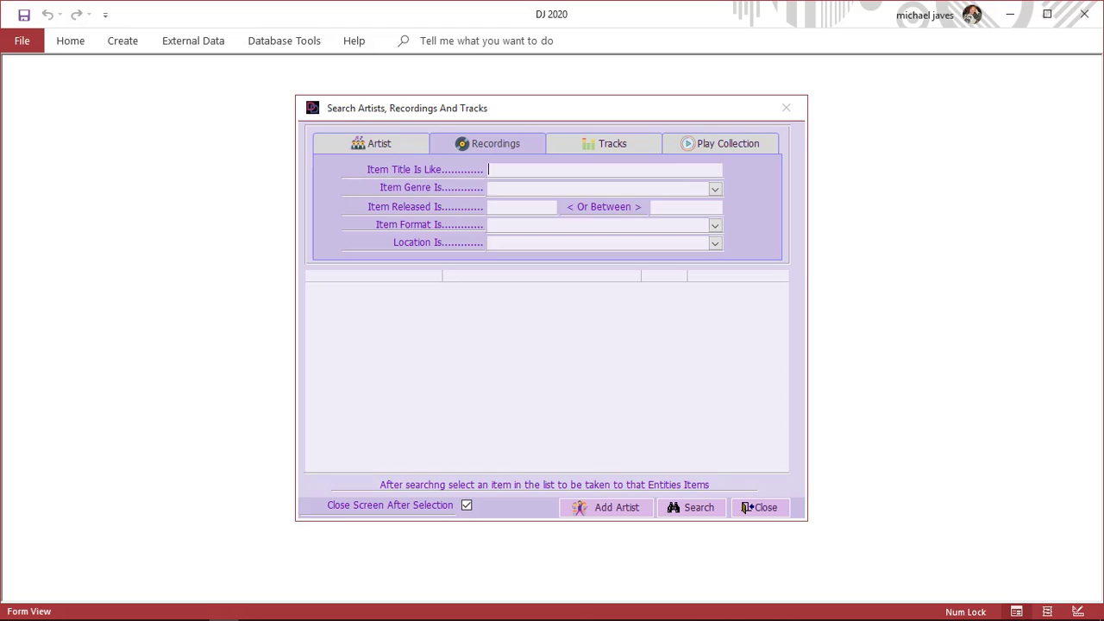
click(605, 145)
click(722, 144)
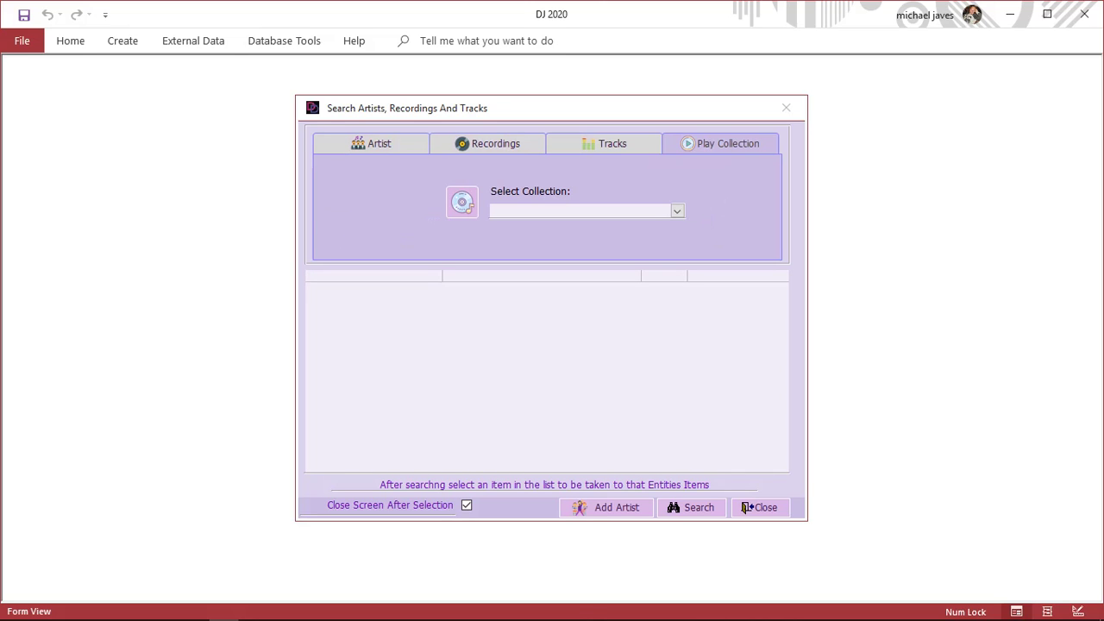
click(371, 144)
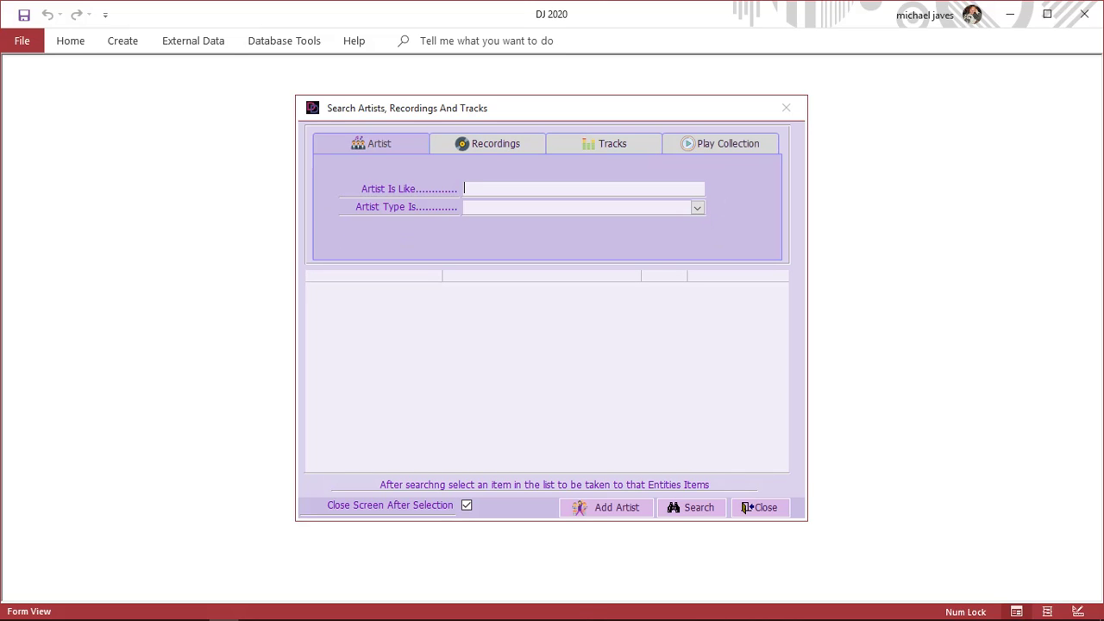
Open the Reggae Classics collection in the music player from the Play Collection options
click(722, 144)
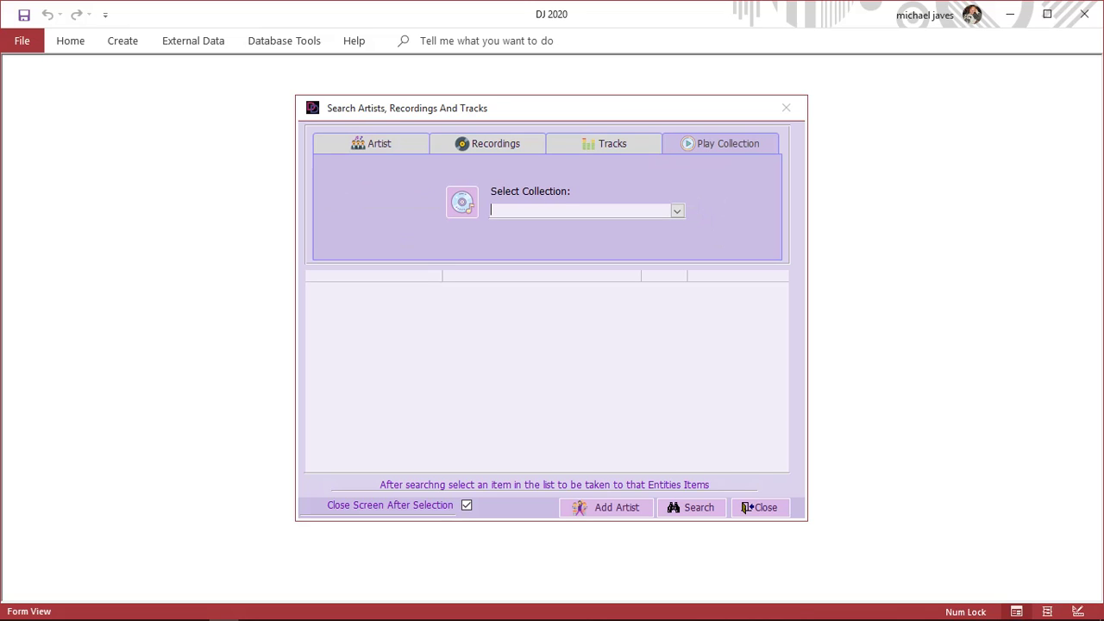
click(678, 211)
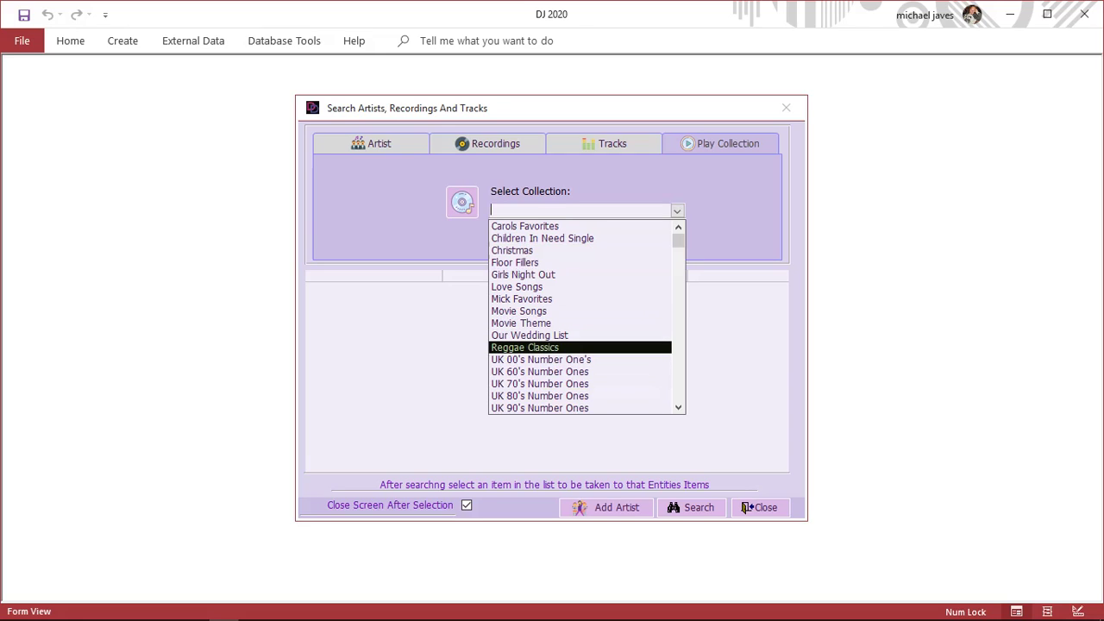
click(525, 348)
click(463, 203)
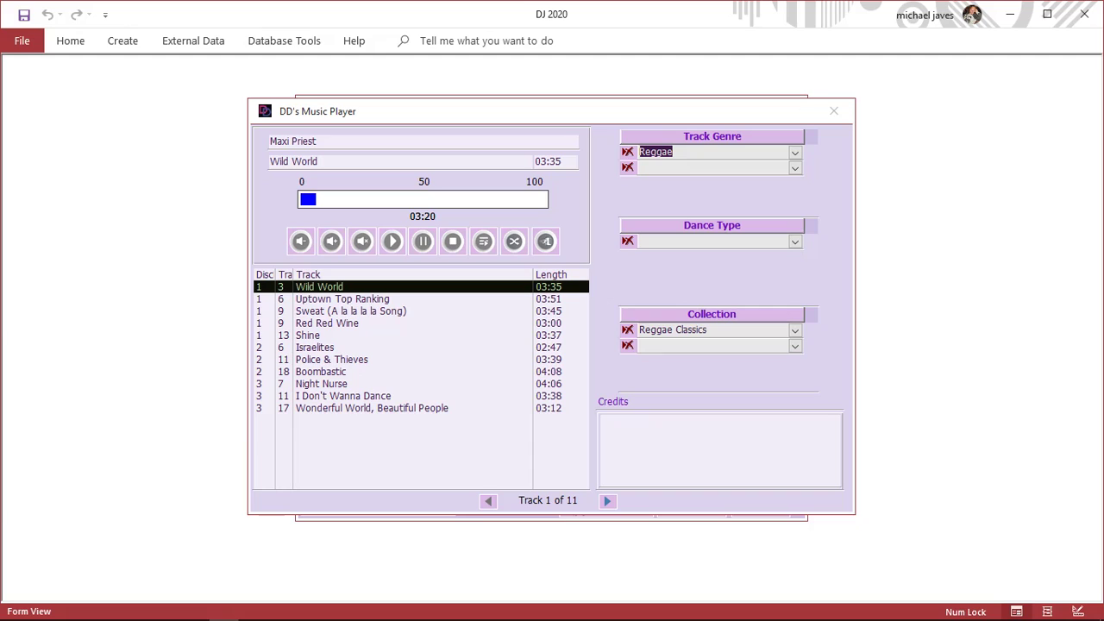
Play the track Israelites and try the volume controls by raising, lowering and muting the sound
click(316, 348)
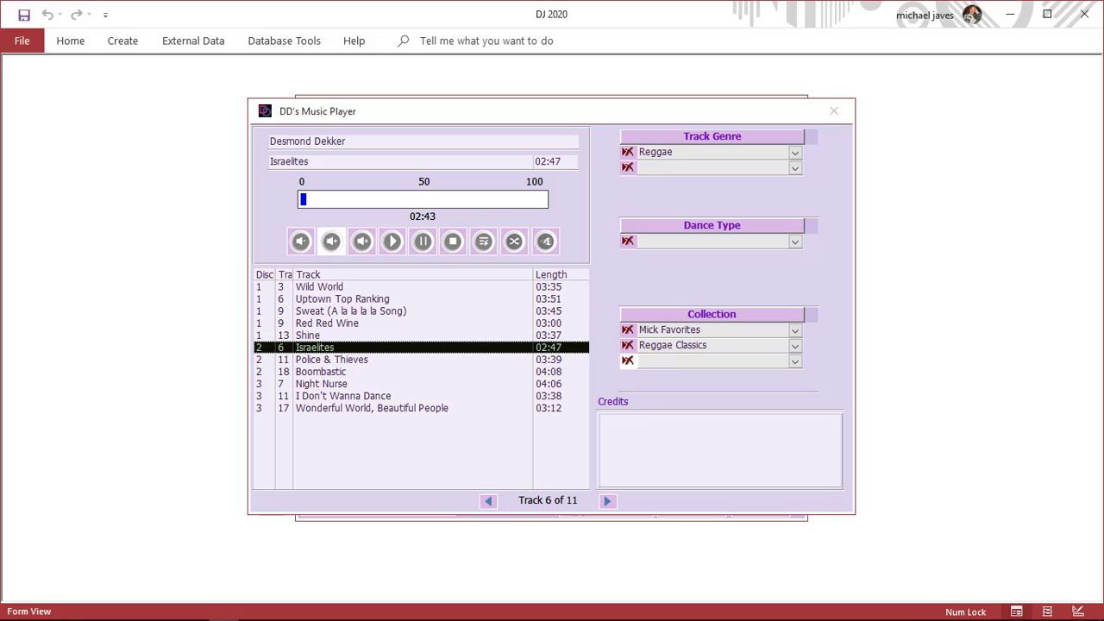
click(332, 242)
click(332, 242)
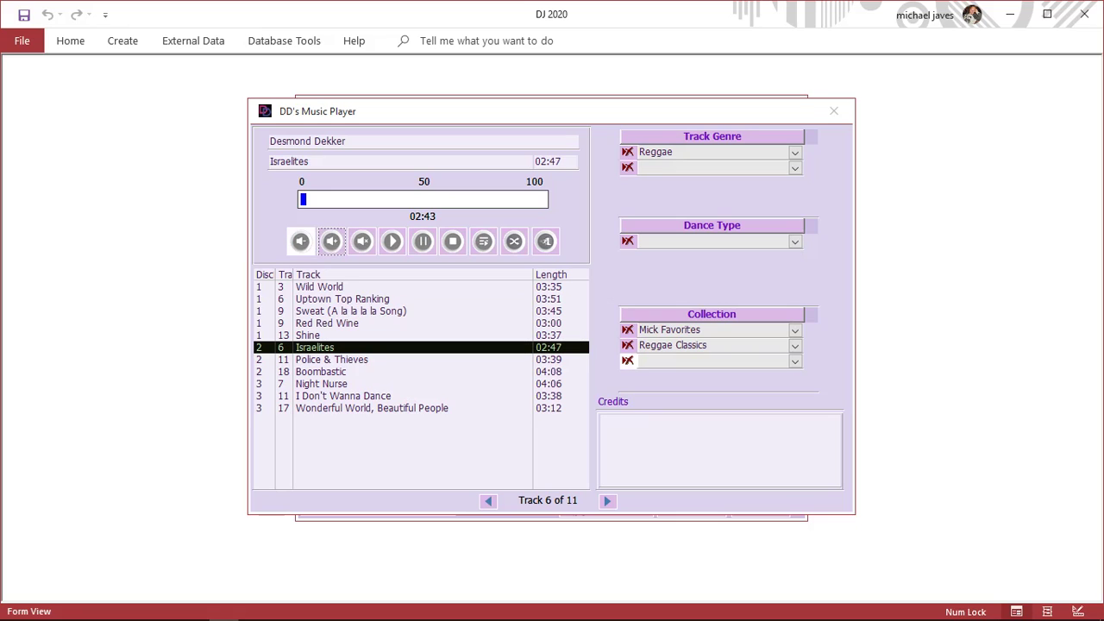
click(301, 242)
click(301, 242)
click(362, 242)
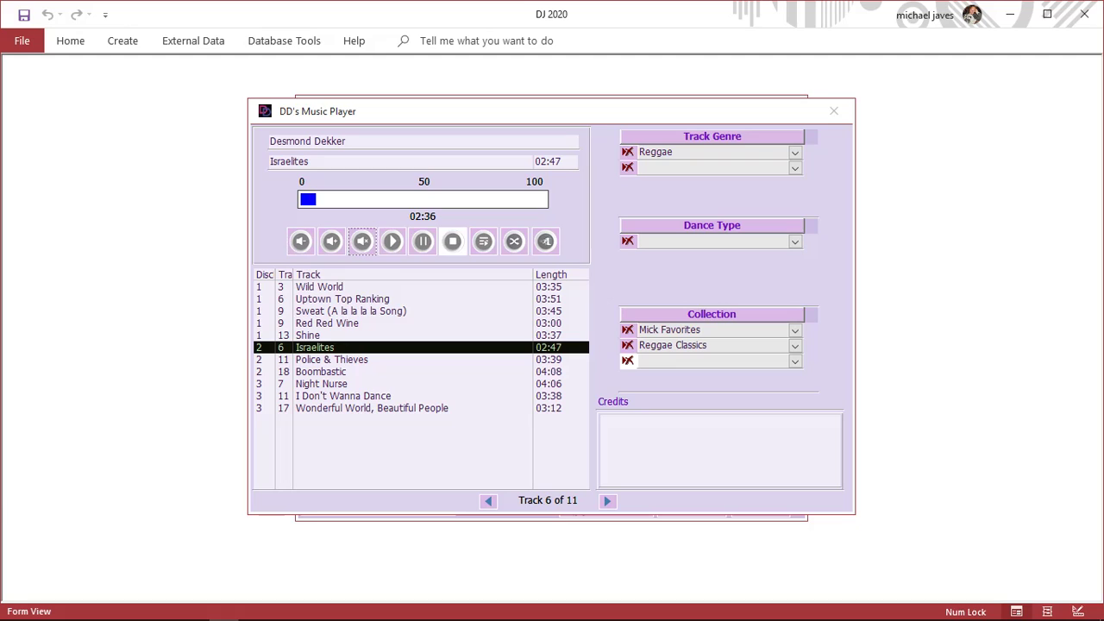
Pause and resume Israelites, and stop it and start it playing again
click(422, 241)
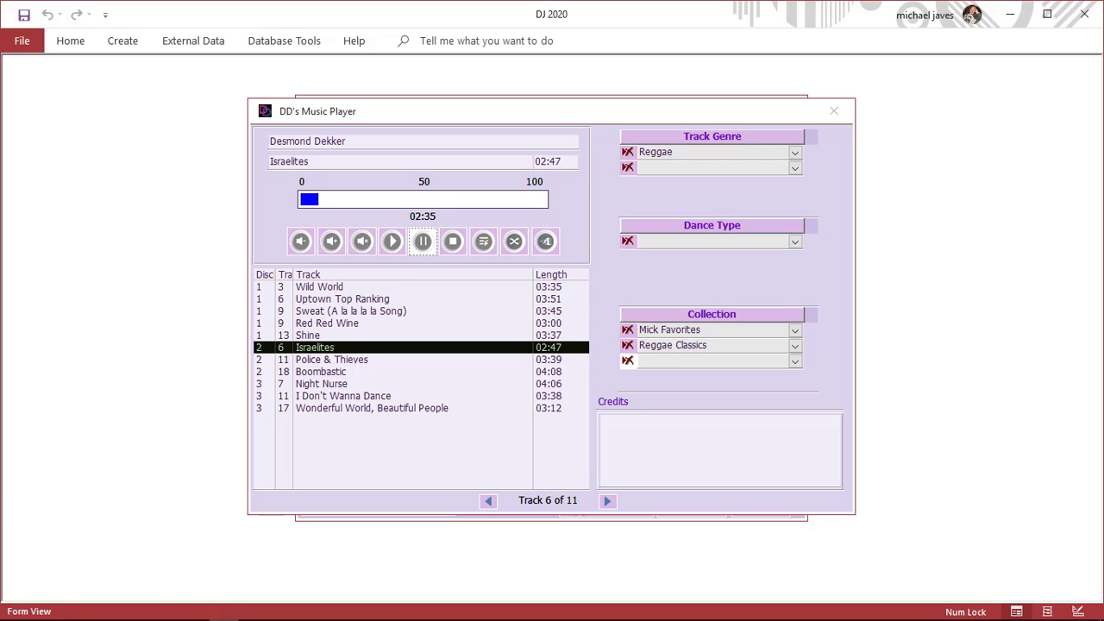
click(392, 242)
click(453, 241)
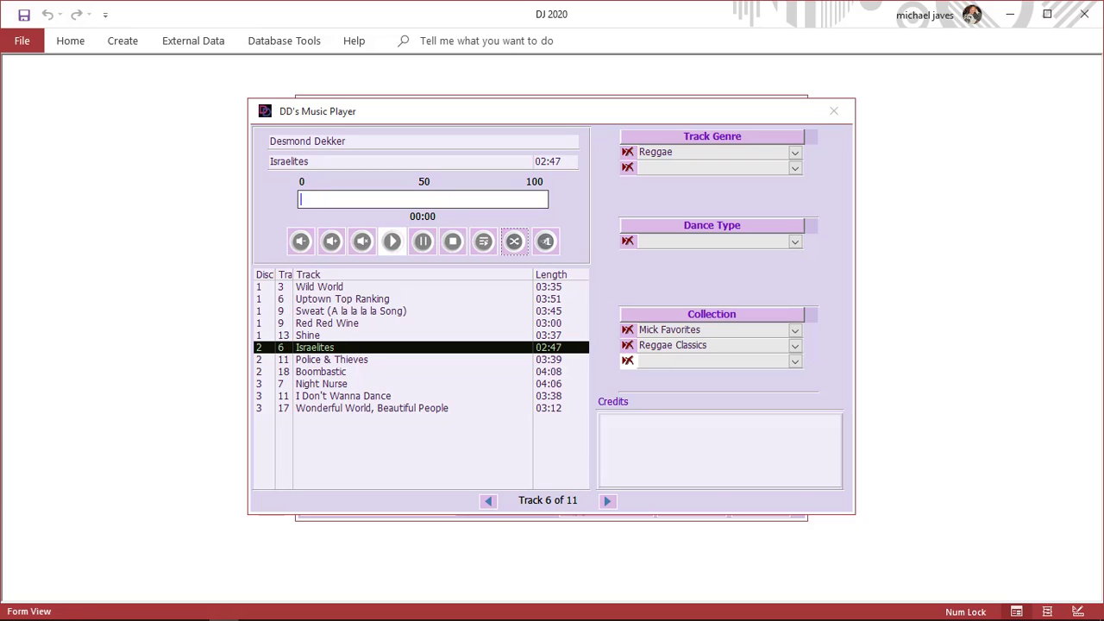
click(393, 242)
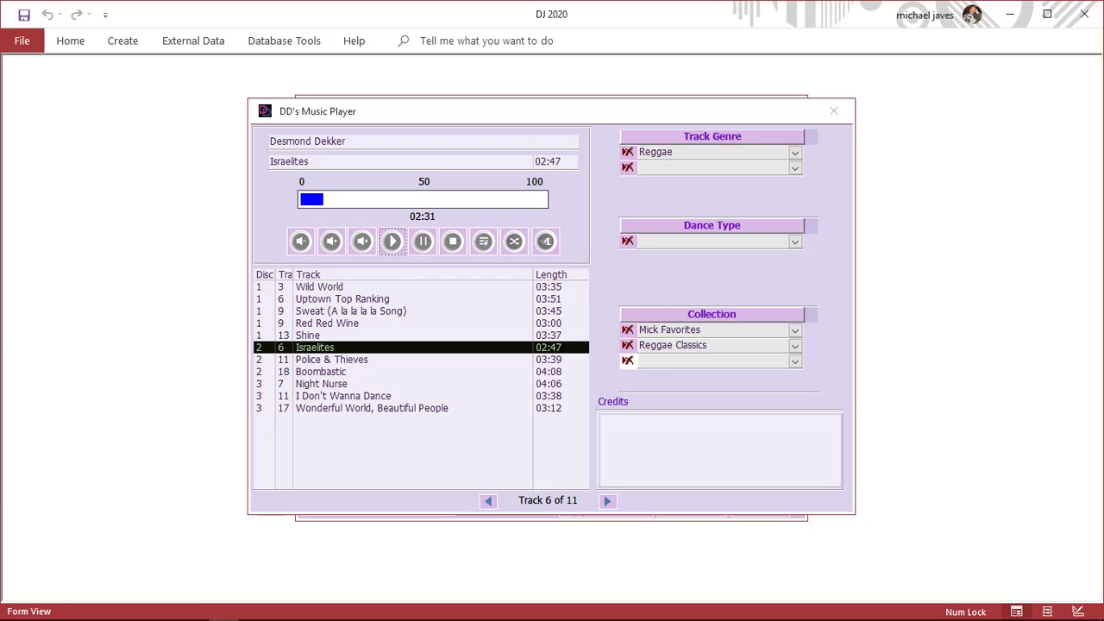
Set the player to play all tracks with Wild World selected, and switch it to random play
click(484, 242)
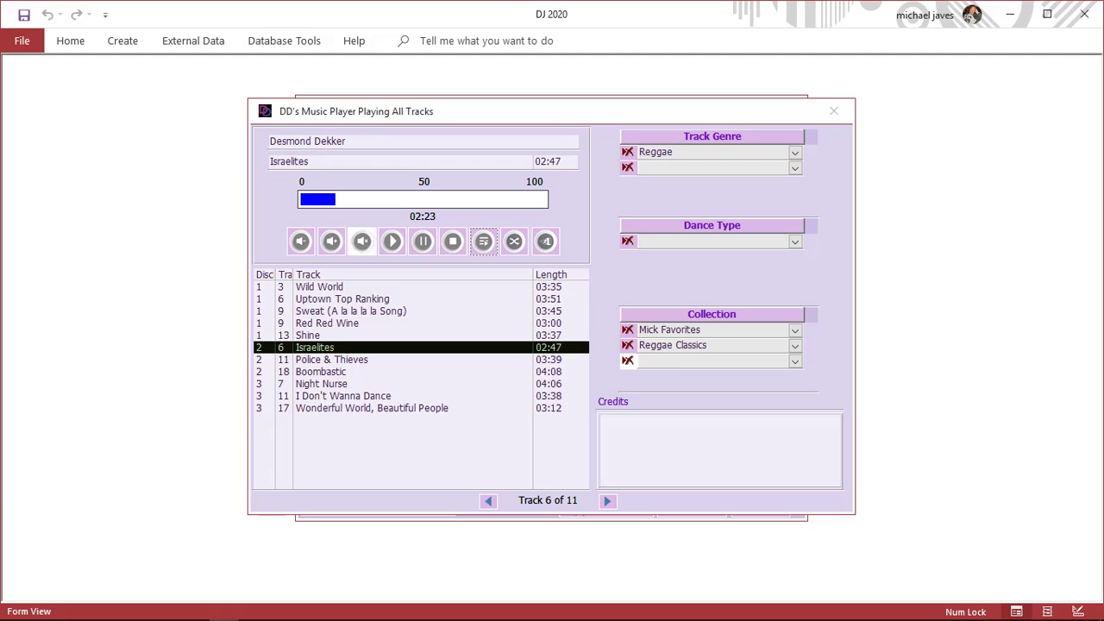
click(345, 286)
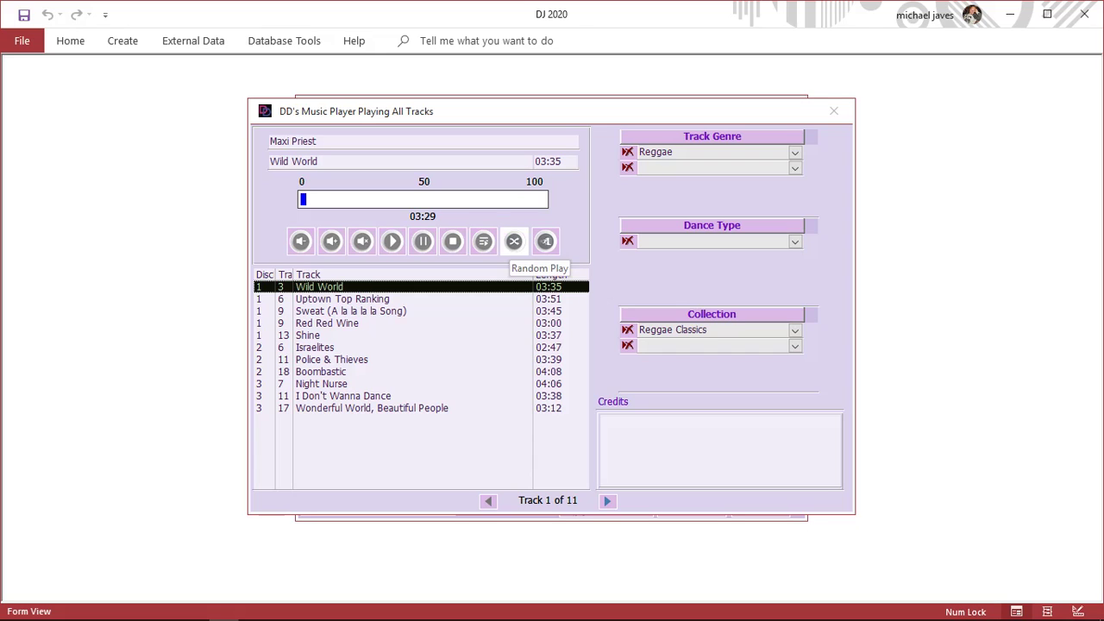
click(514, 241)
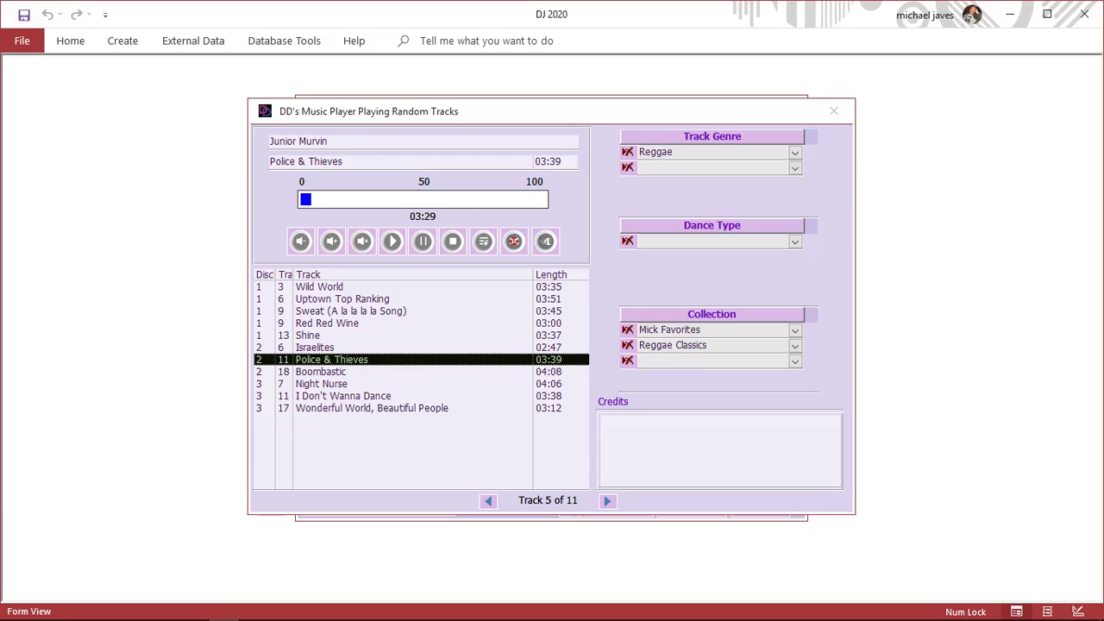
Assign a new dance type named Test to Police & Thieves, adding it to the dance type list
click(796, 242)
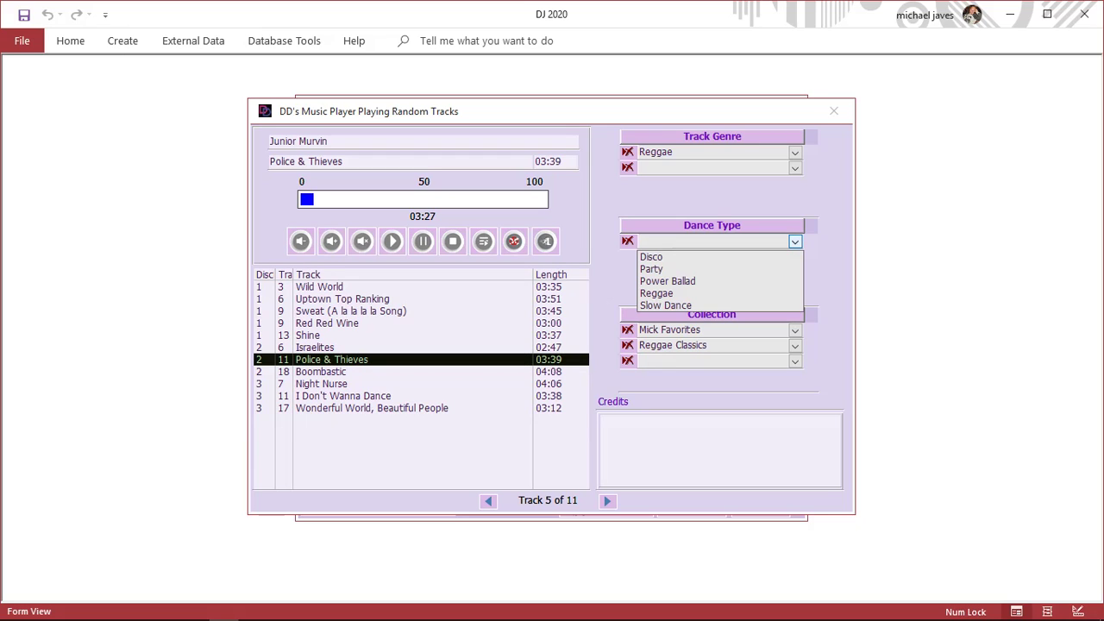
click(796, 242)
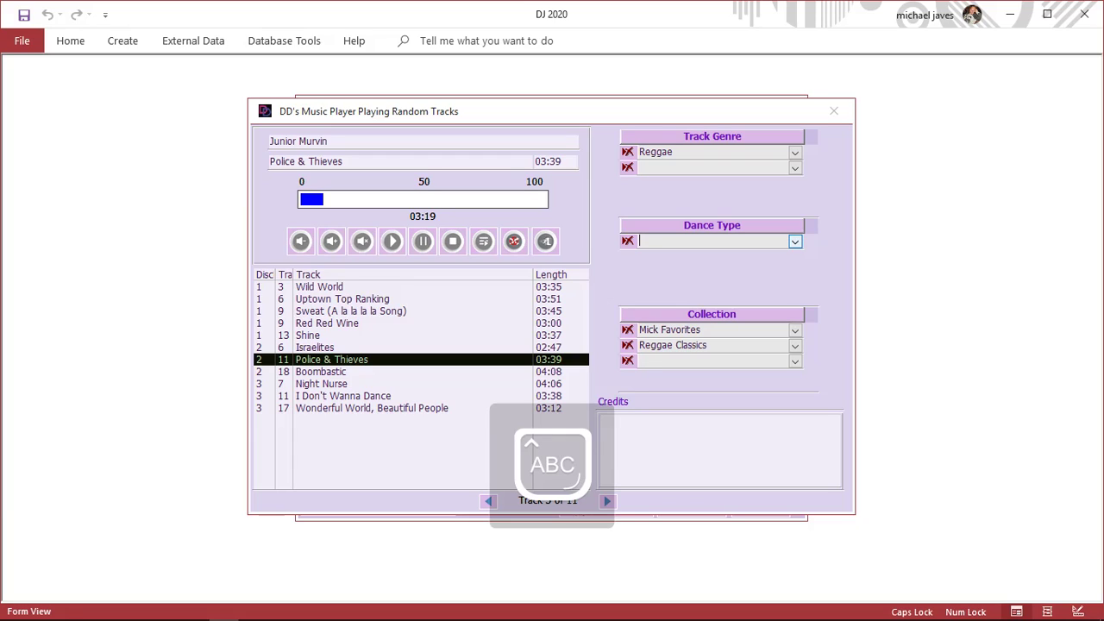
text(Test)
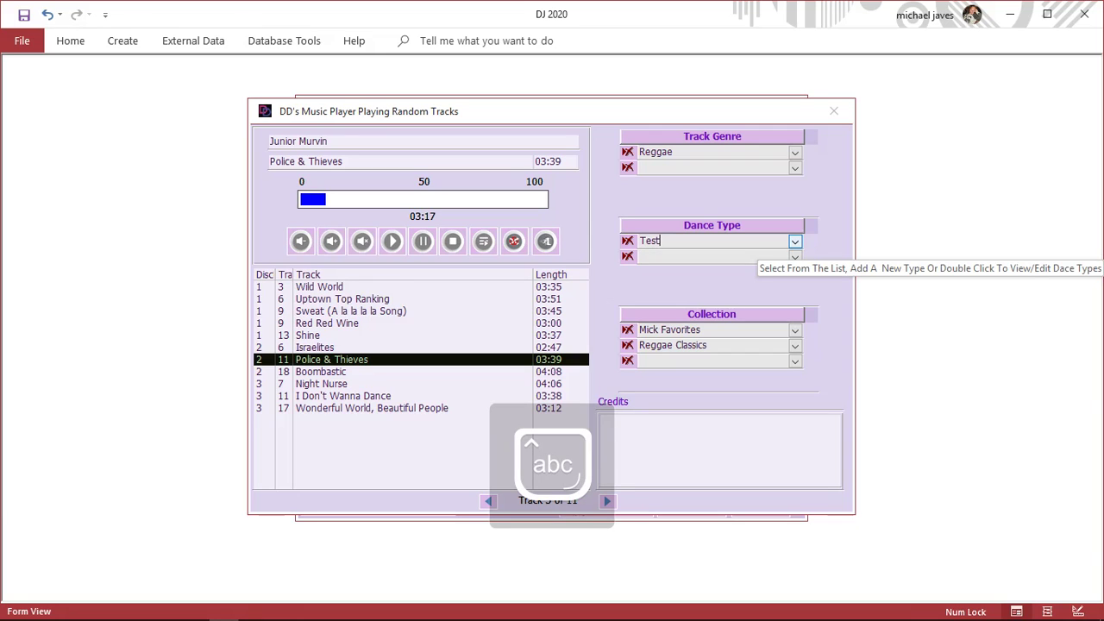
key(Return)
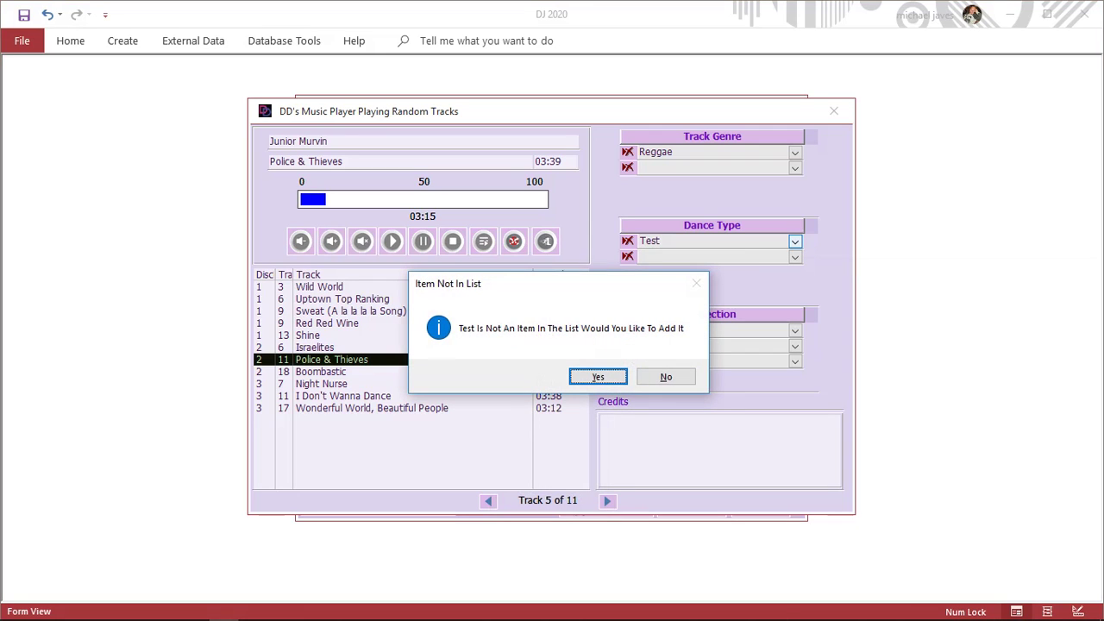
key(Return)
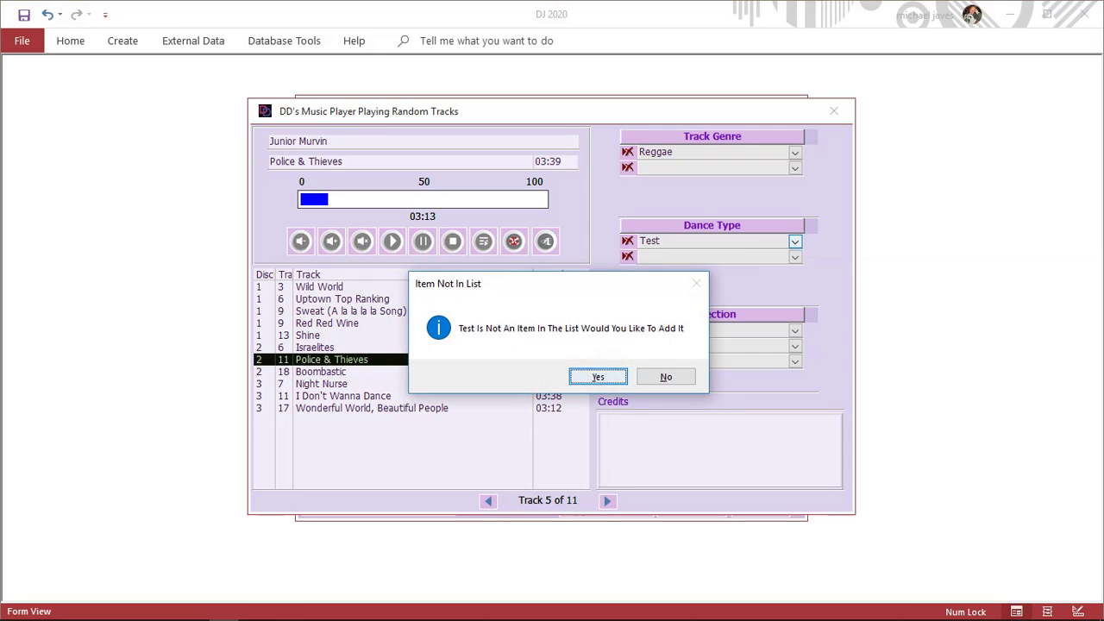
click(796, 242)
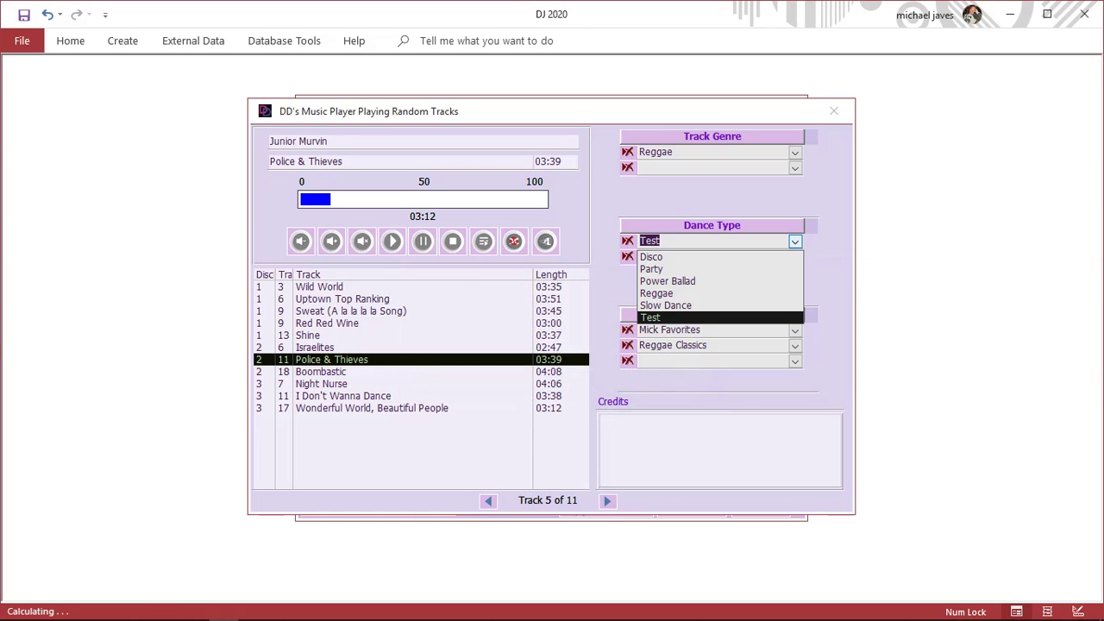
click(795, 241)
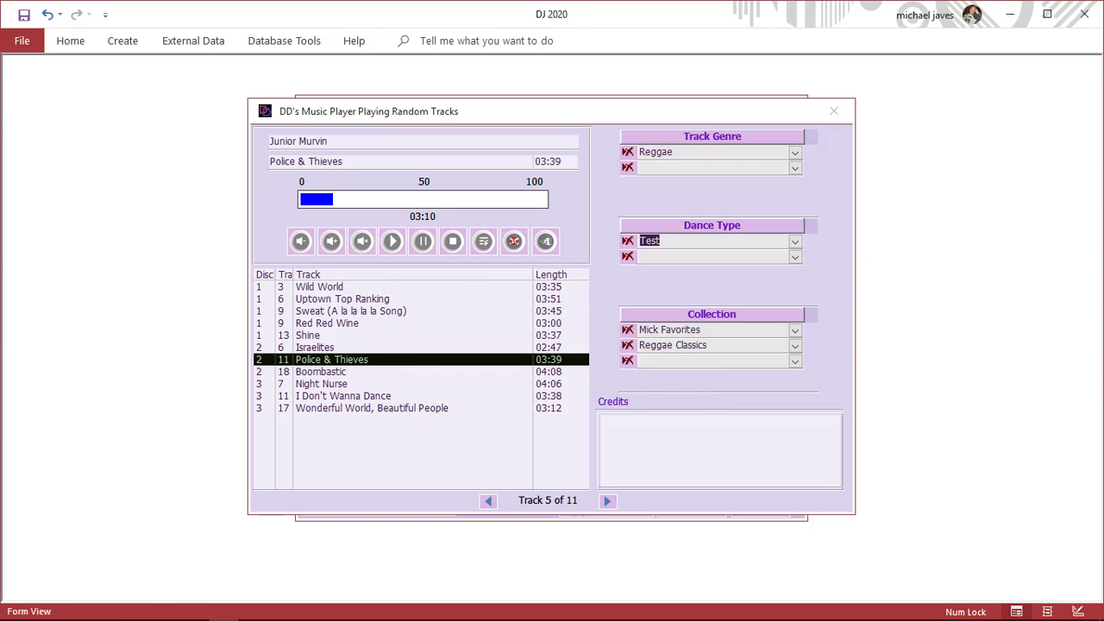
Remove the Test dance type from Police & Thieves and delete Test from the dance list
click(628, 242)
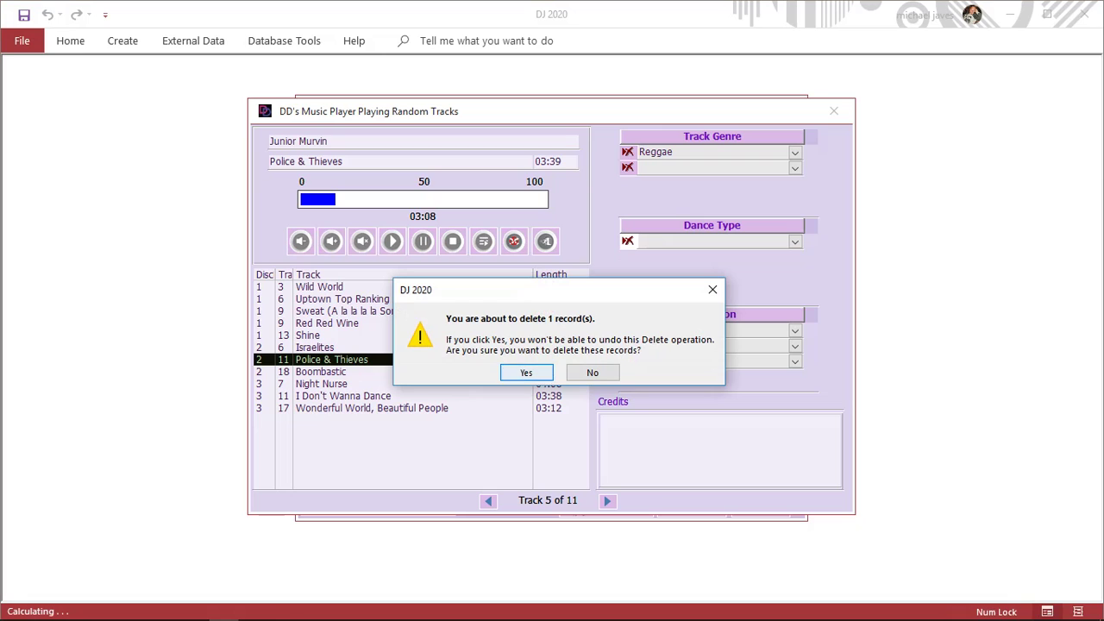
key(Return)
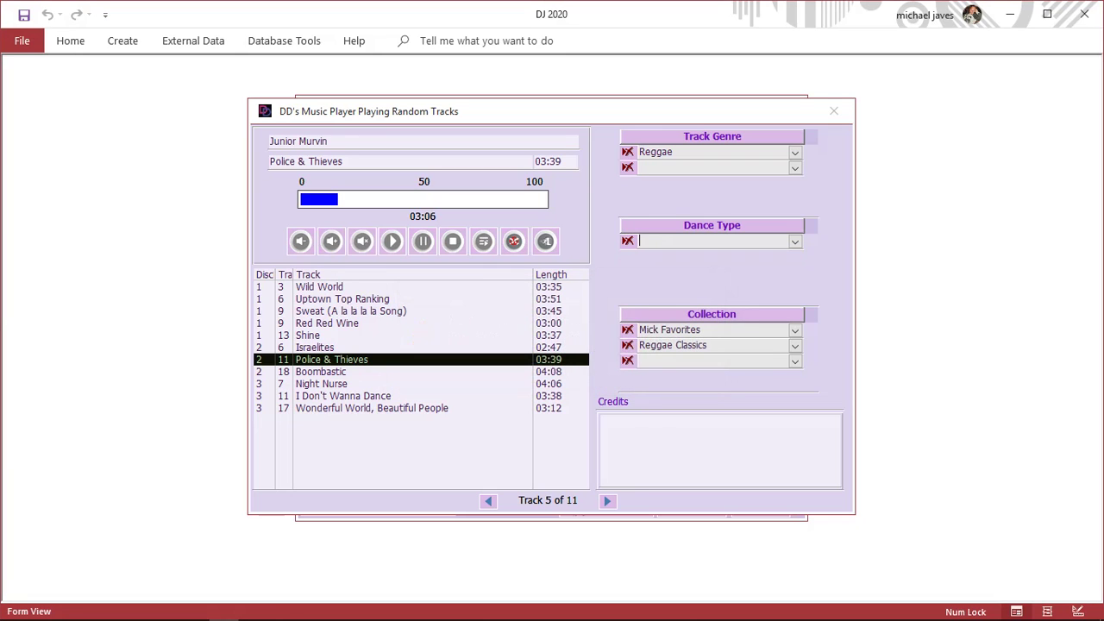
double_click(712, 242)
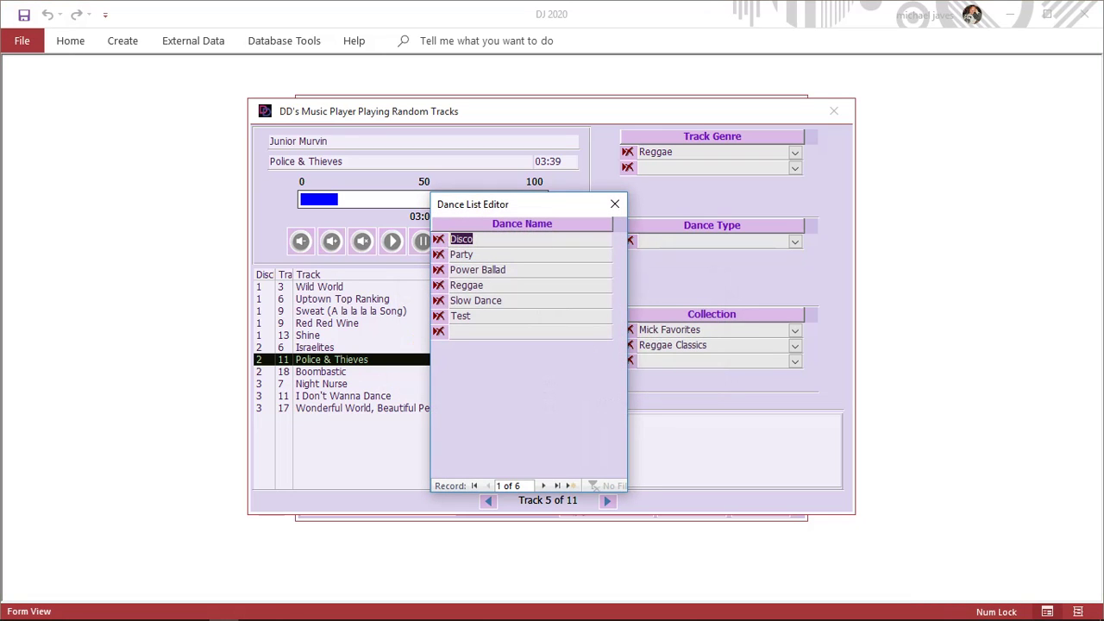
click(438, 315)
key(Return)
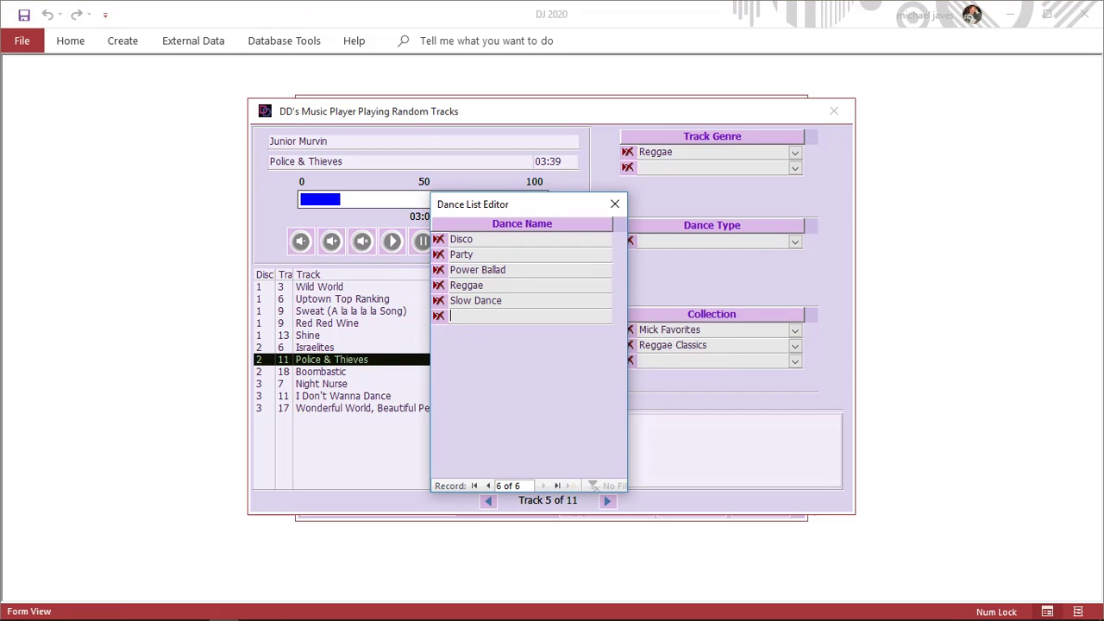
click(614, 204)
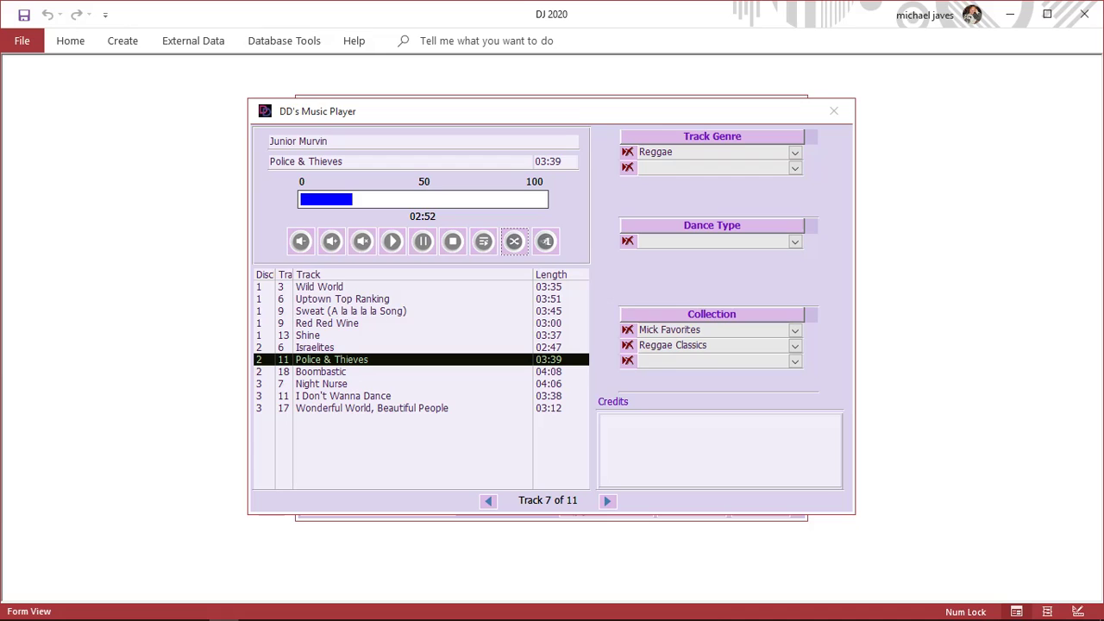
Close the music player and search for artists like "Mad", with the search screen set to stay open after a selection
click(545, 242)
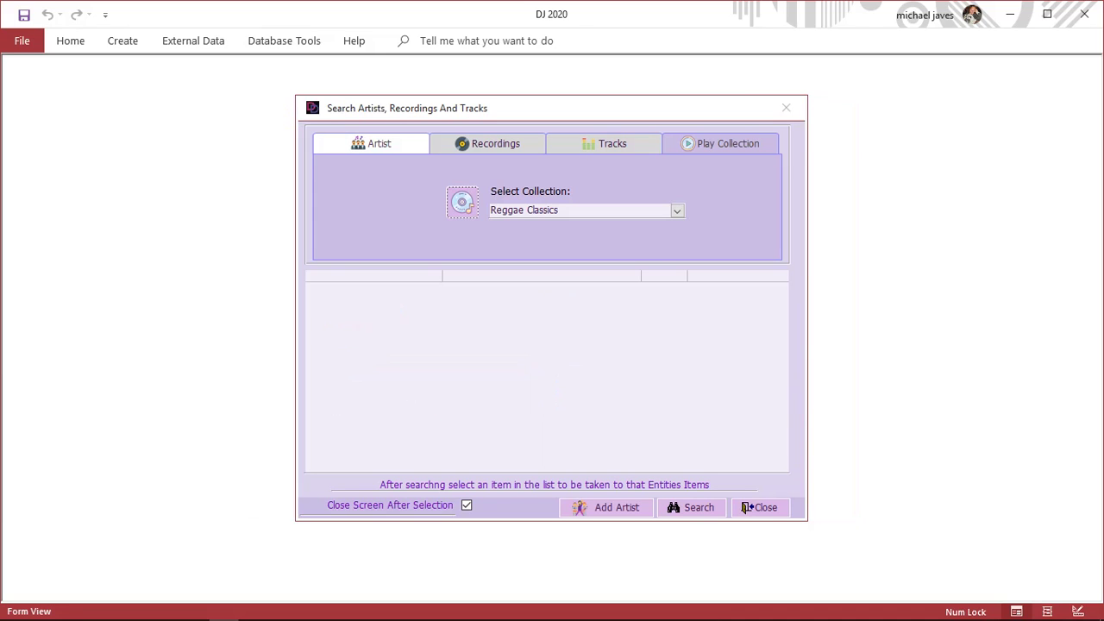
click(372, 144)
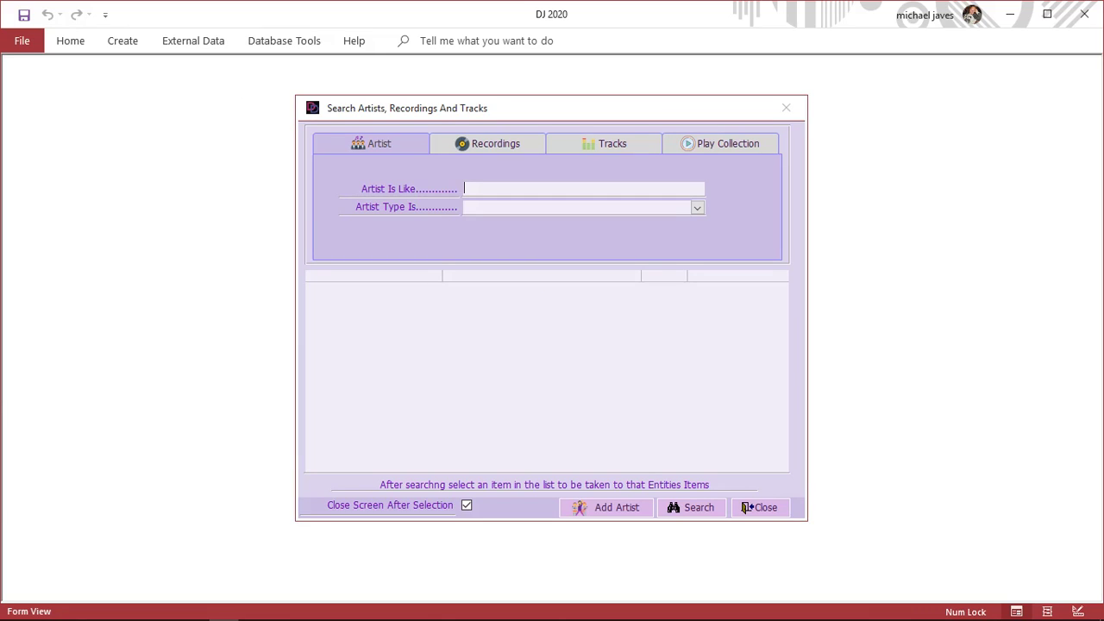
key(Caps_Lock)
text(M)
key(Caps_Lock)
text(ad)
click(466, 506)
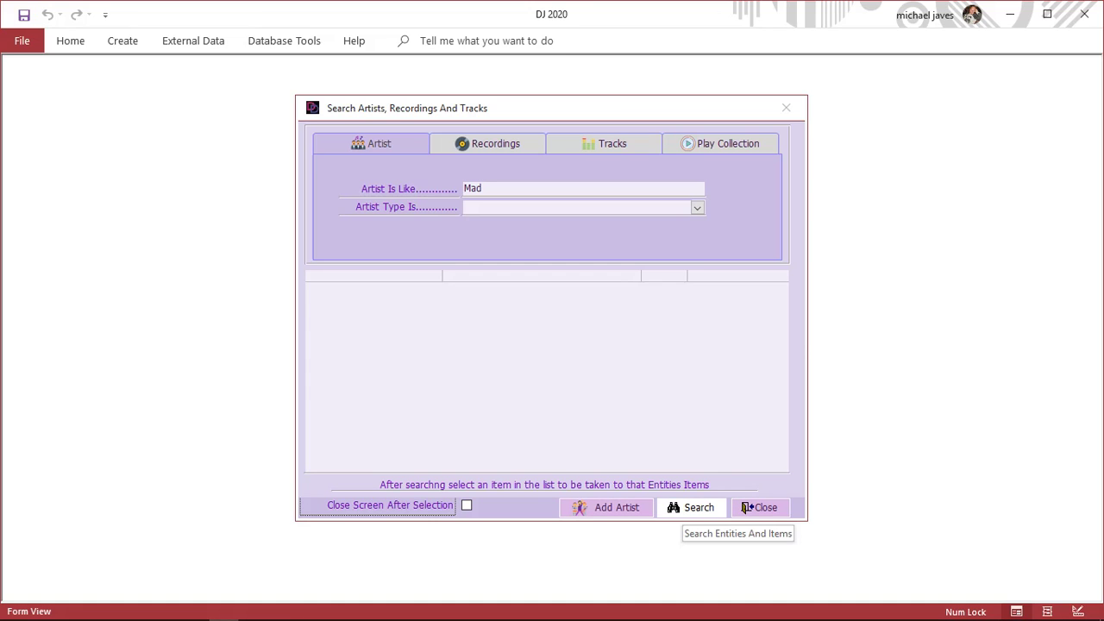
click(694, 508)
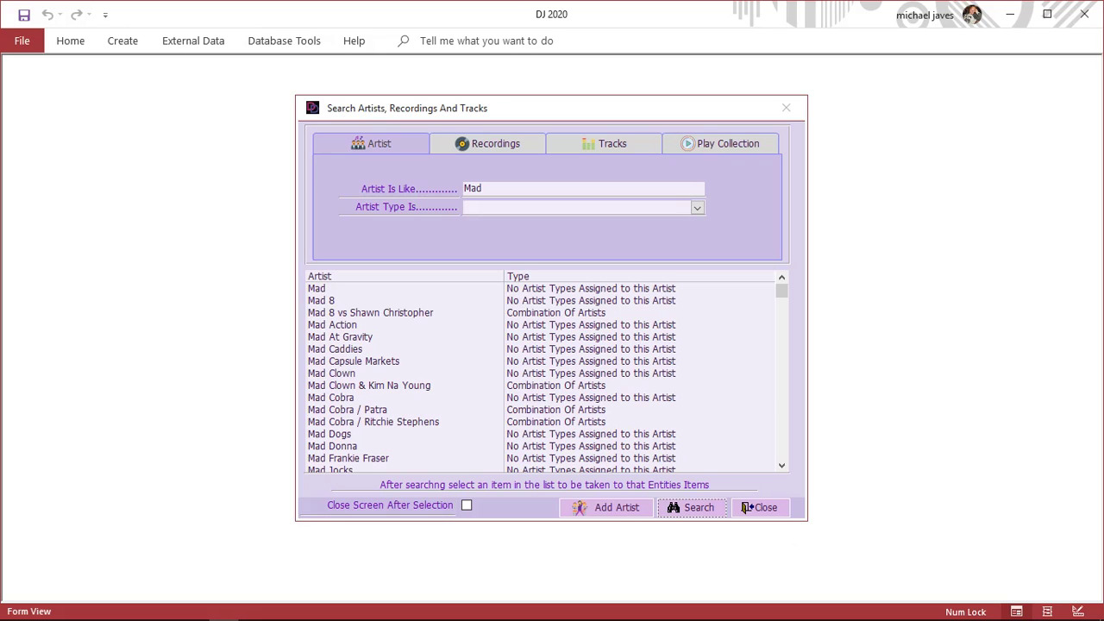
scroll(548, 377, down, 3)
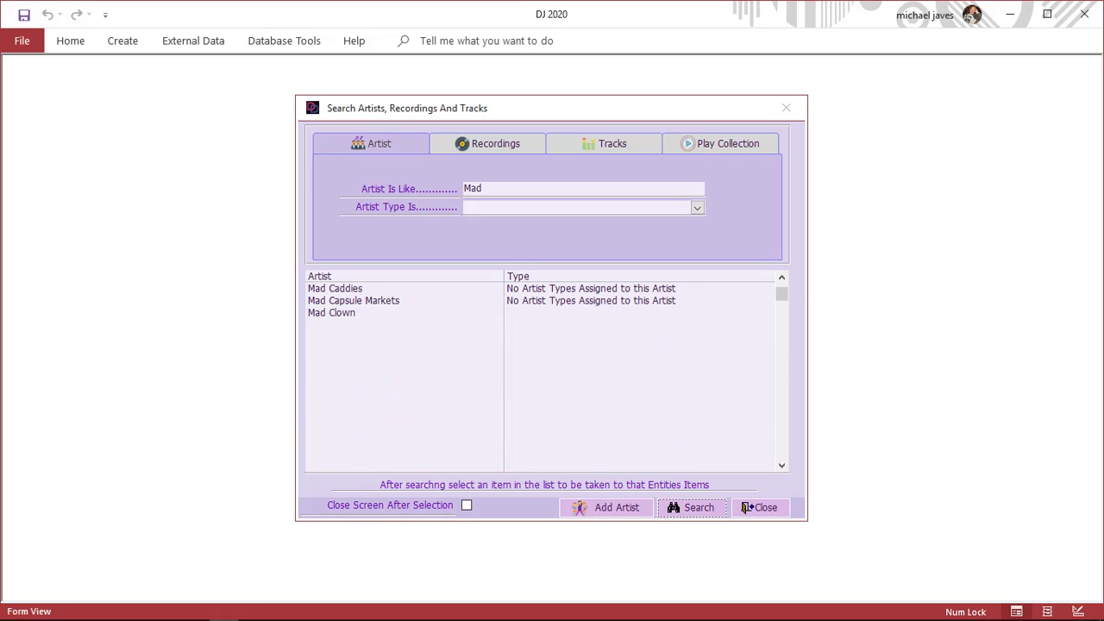
scroll(544, 377, down, 2)
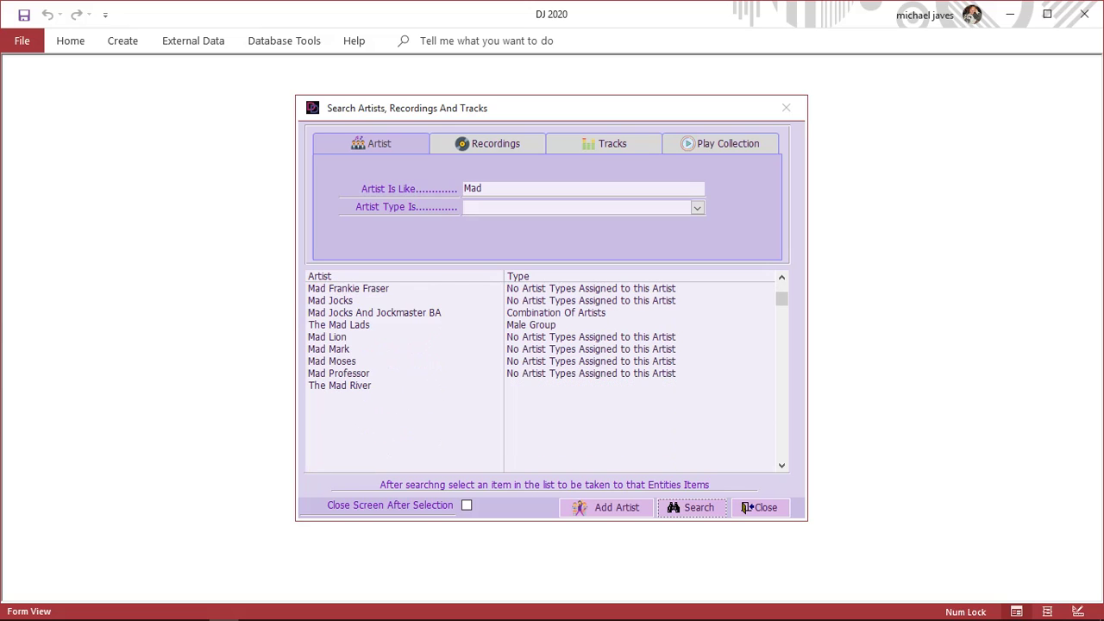
Search for artists like "Mado" and open Madonna's recordings
click(485, 189)
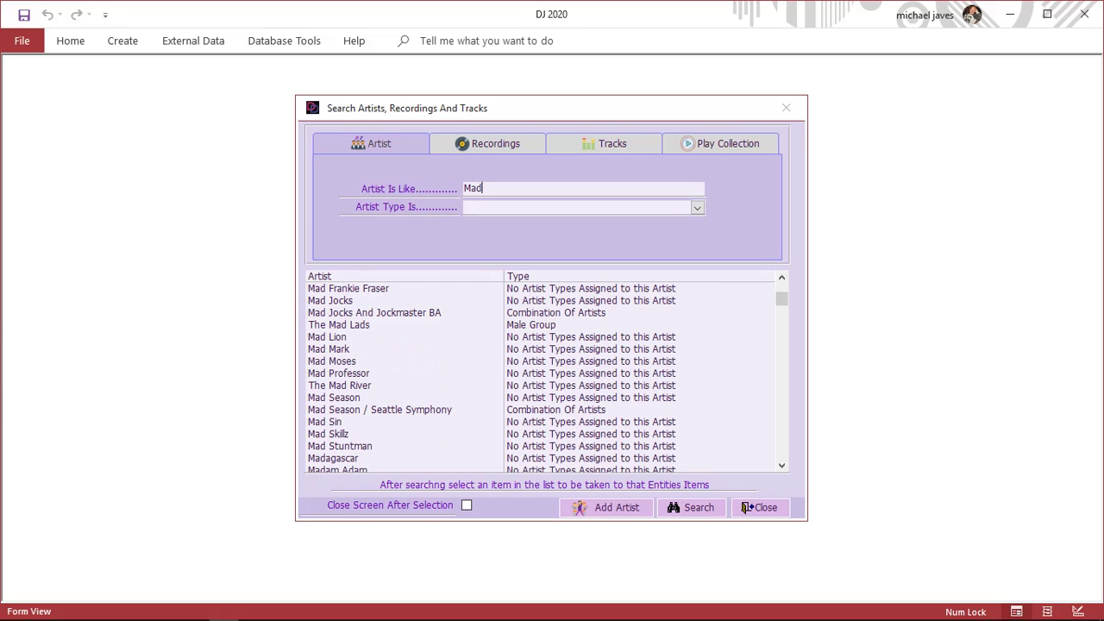
text(o)
click(695, 507)
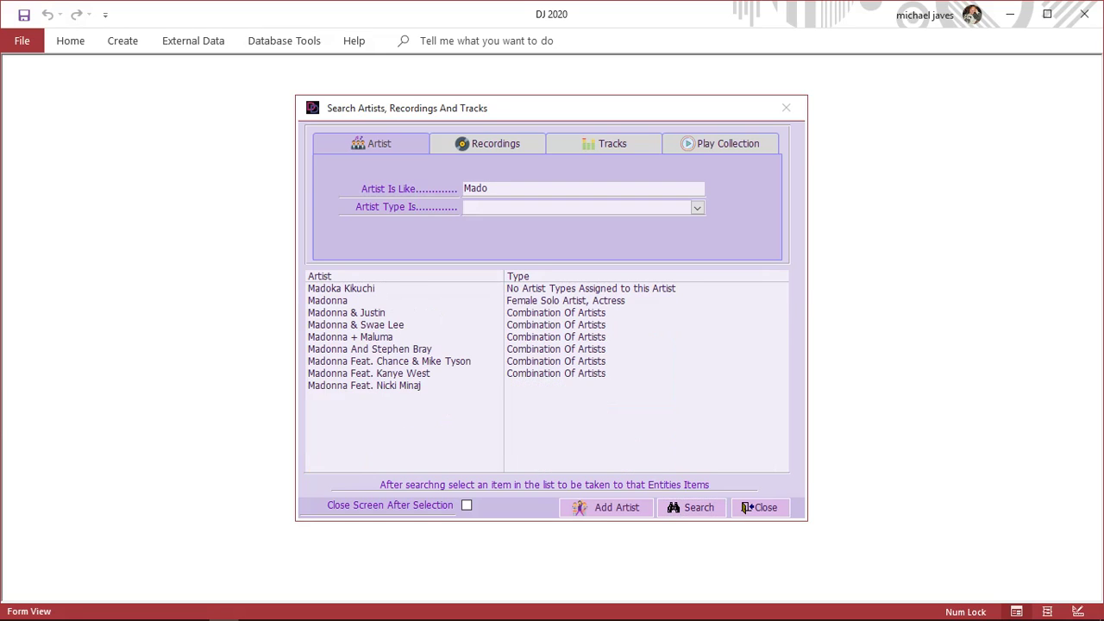
click(328, 301)
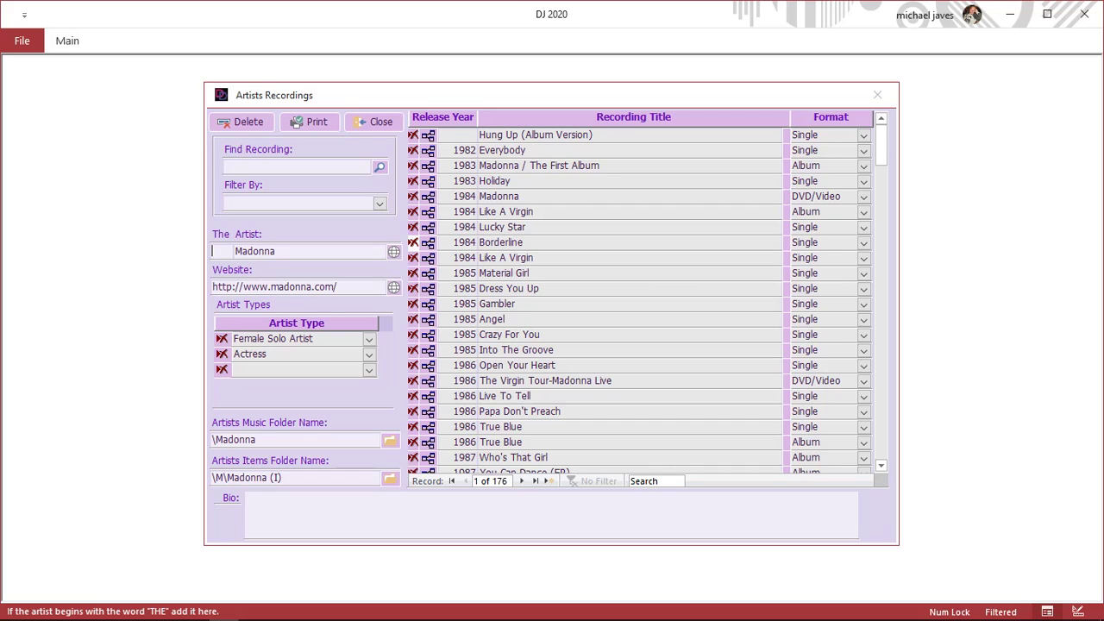
Filter Madonna's recordings by all formats, and by Album only
click(379, 203)
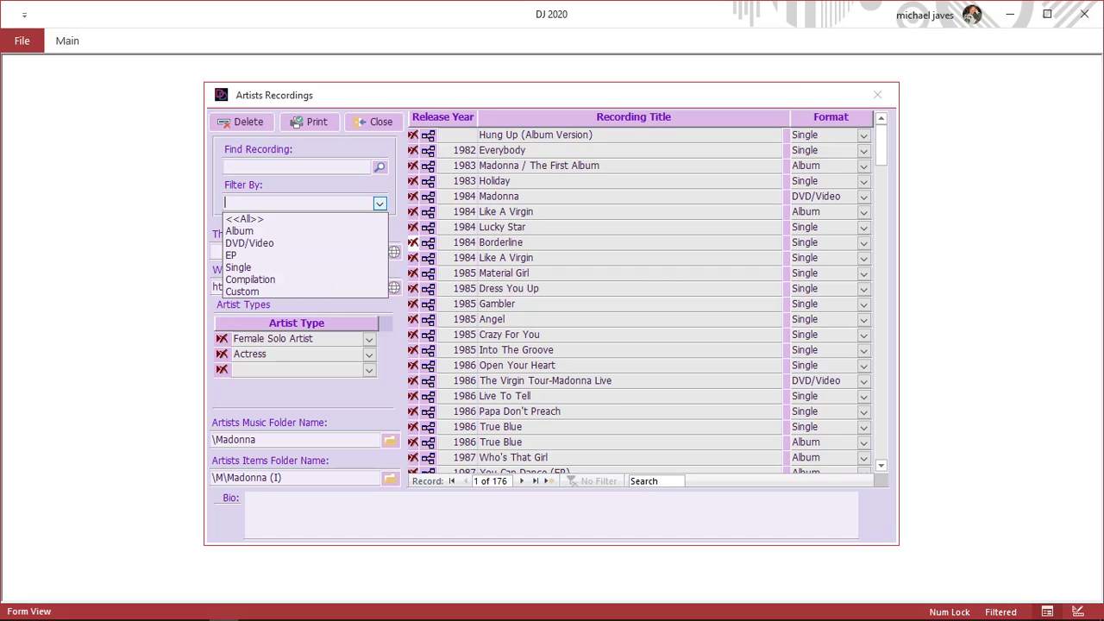
click(245, 219)
click(379, 203)
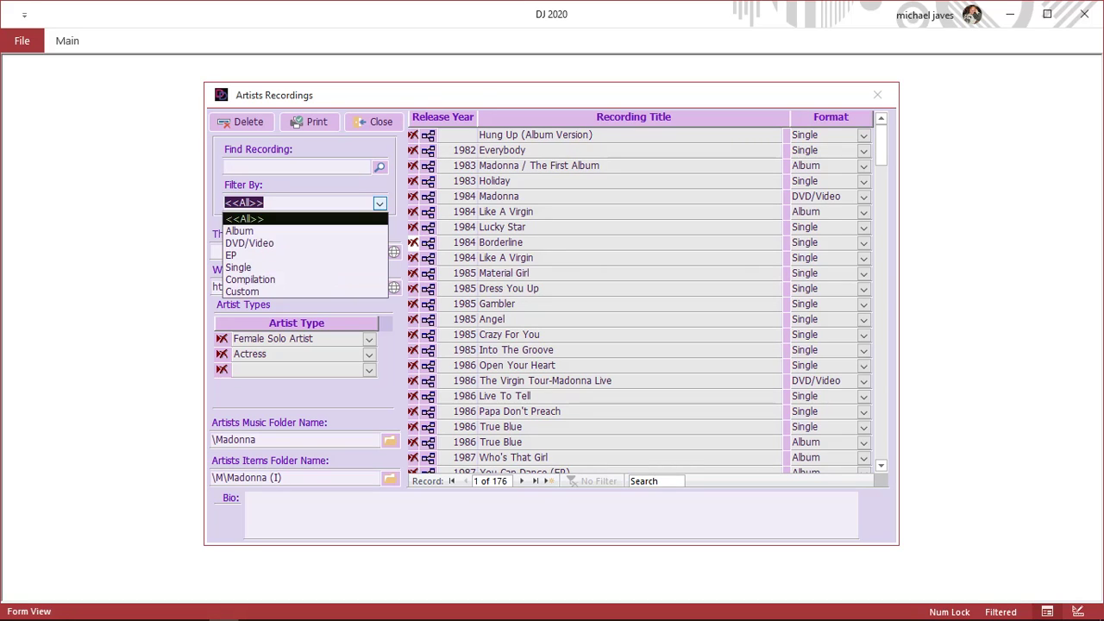
click(245, 230)
click(379, 203)
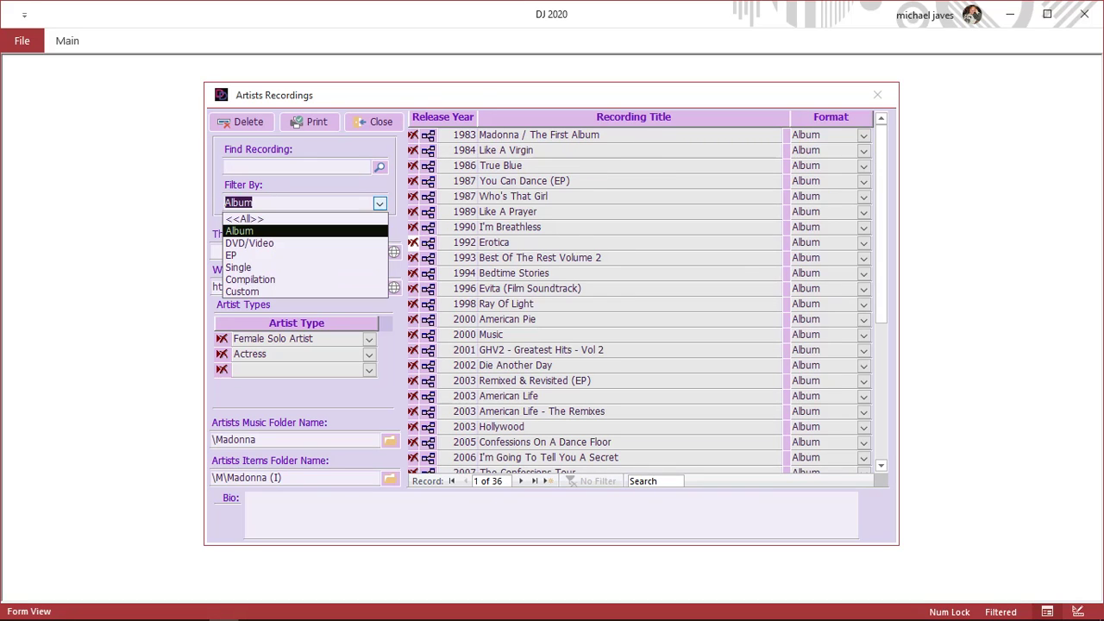
click(379, 203)
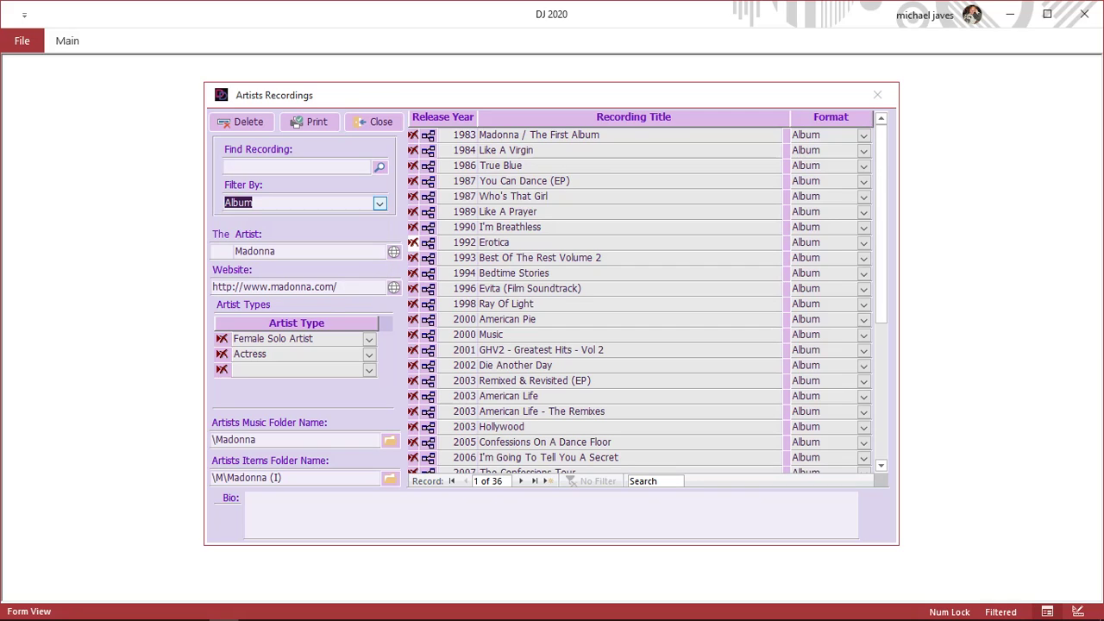
Search Madonna's recordings for titles containing "Die"
click(296, 167)
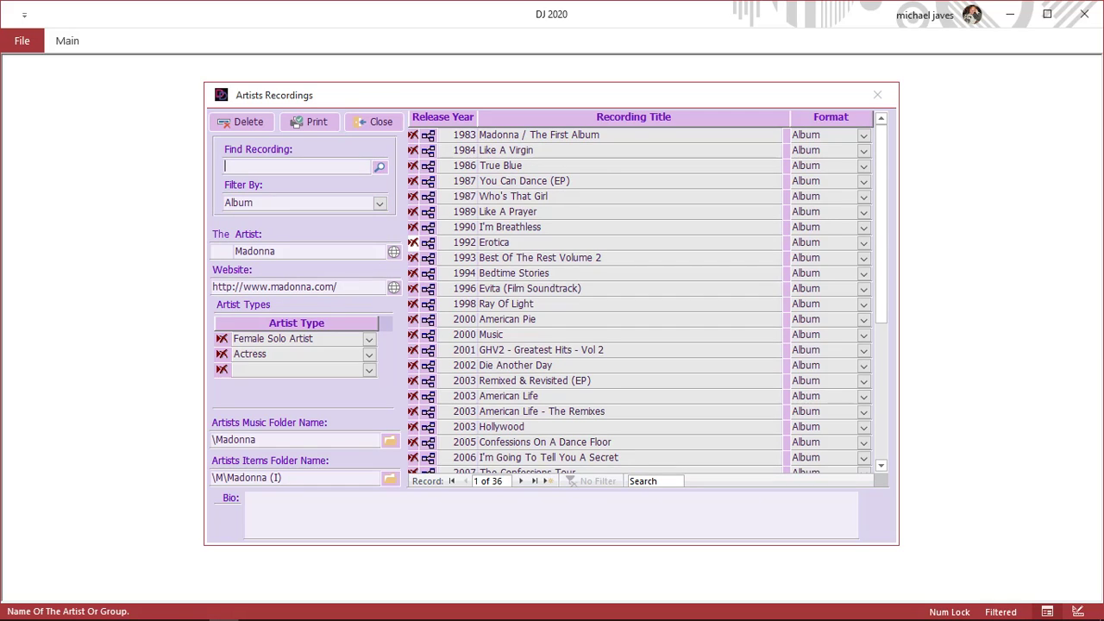
key(Caps_Lock)
text(D)
key(Caps_Lock)
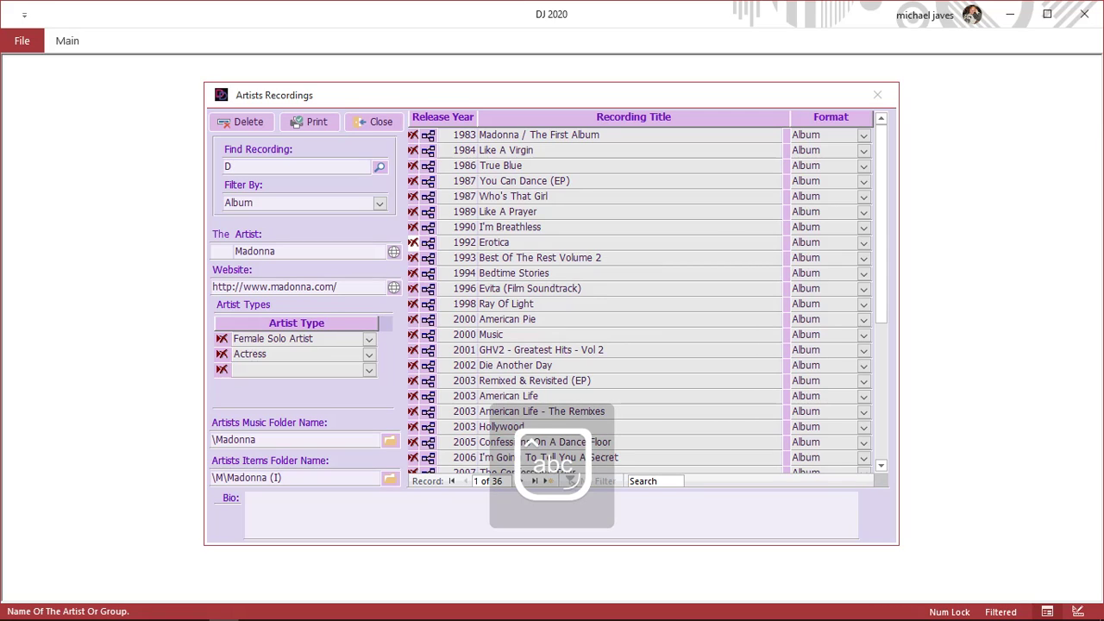
text(ie)
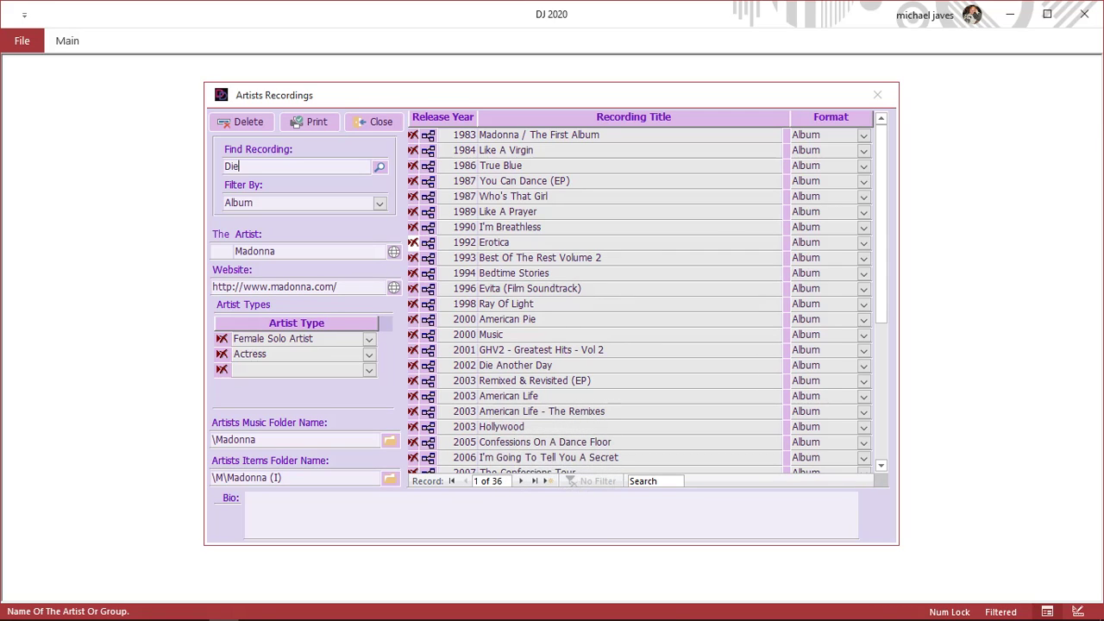
click(380, 168)
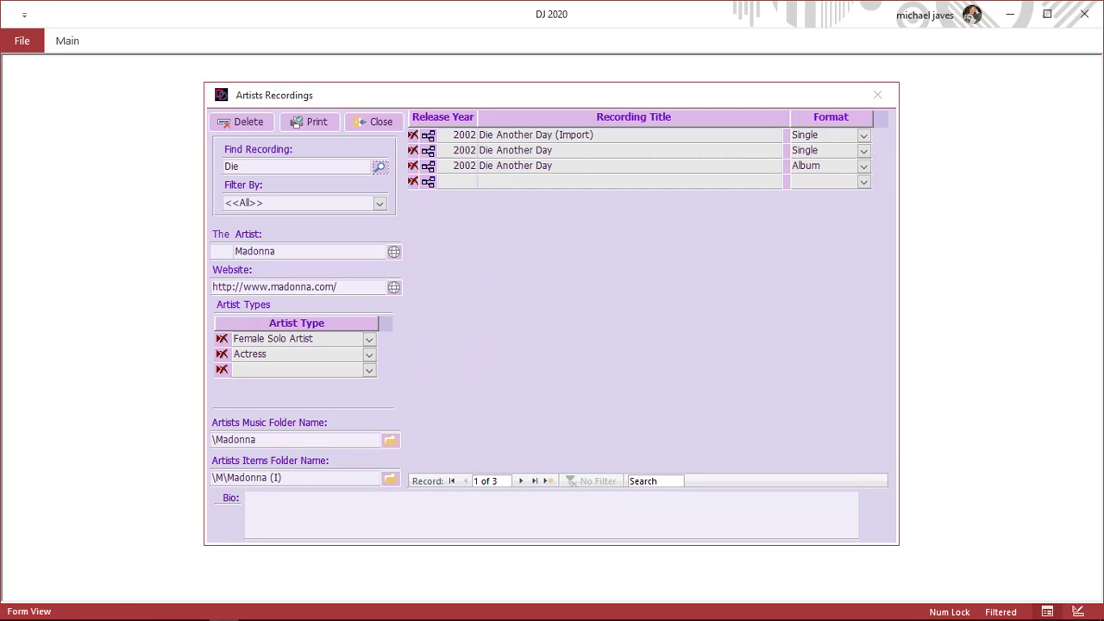
Open the recording details of the Die Another Day album and close them again
click(380, 203)
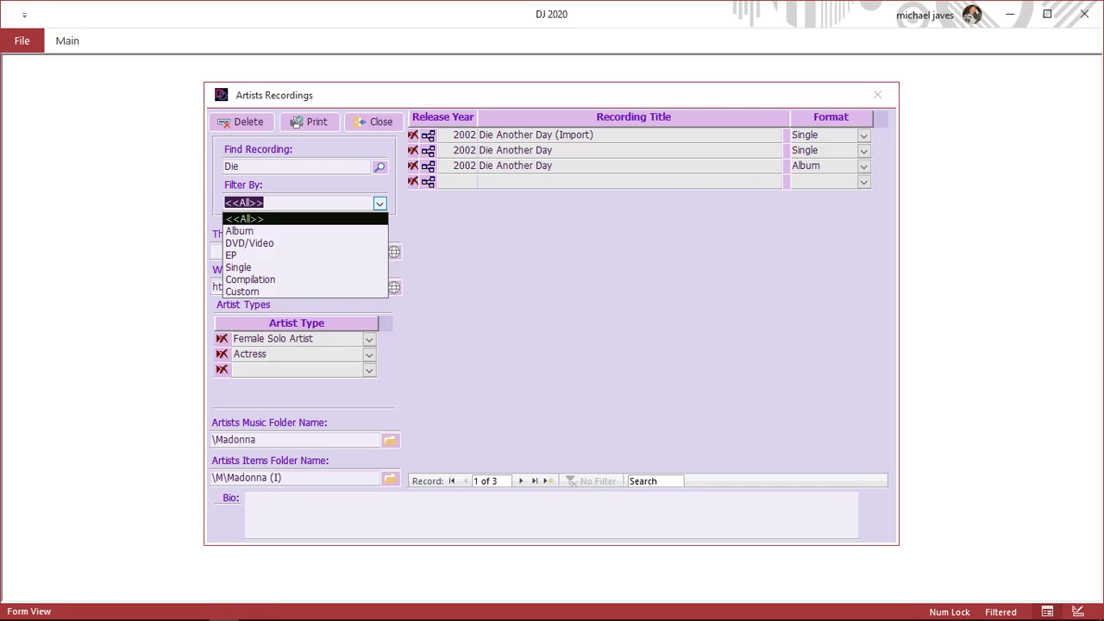
click(380, 204)
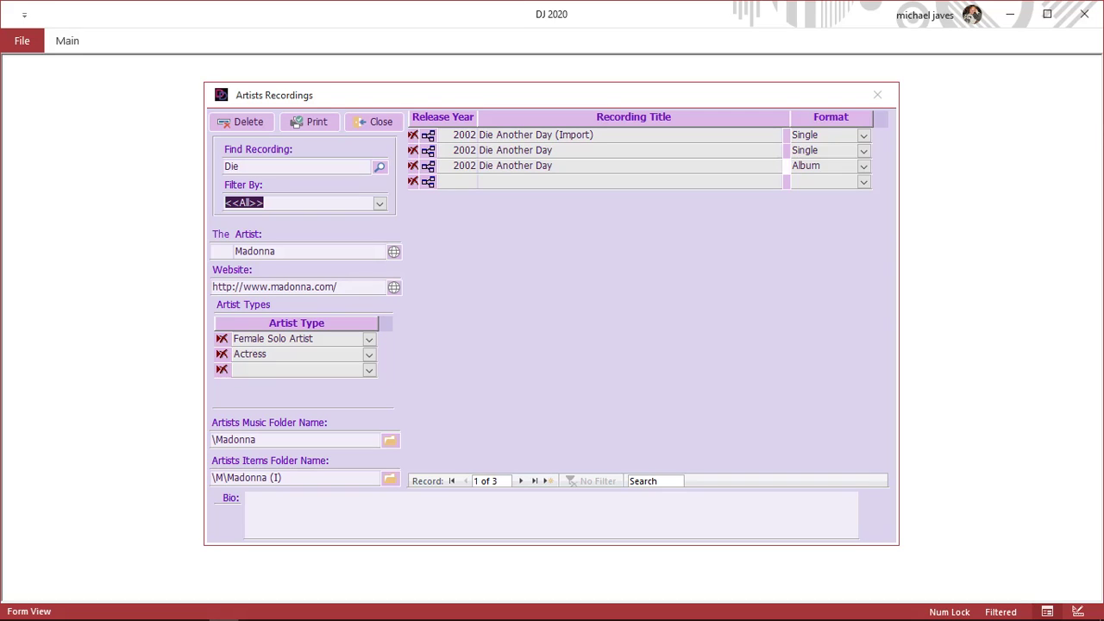
click(429, 166)
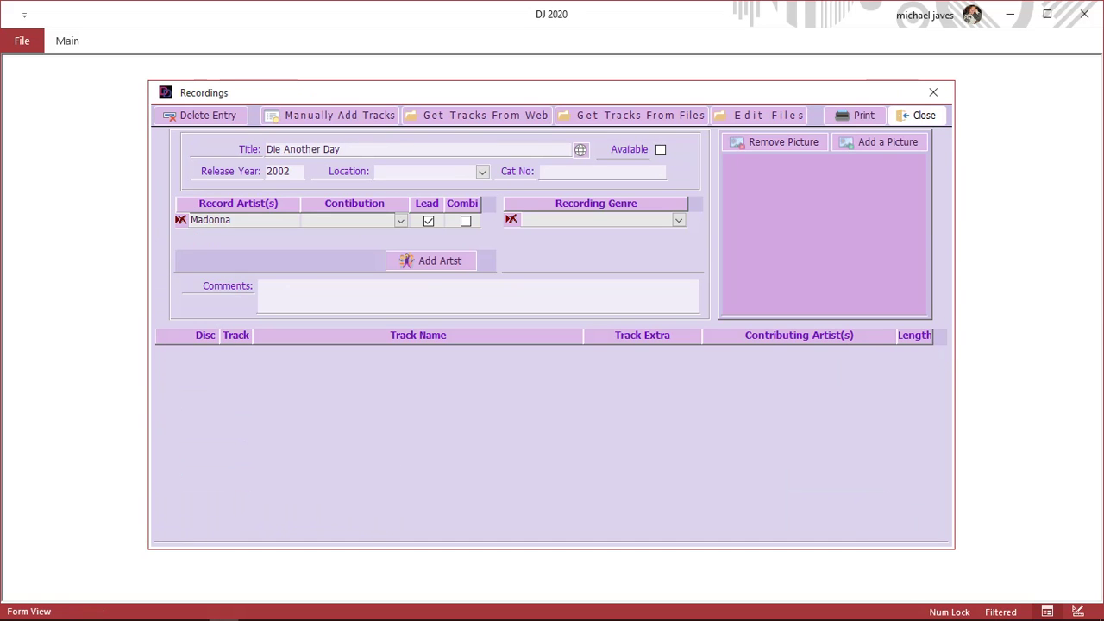
click(918, 115)
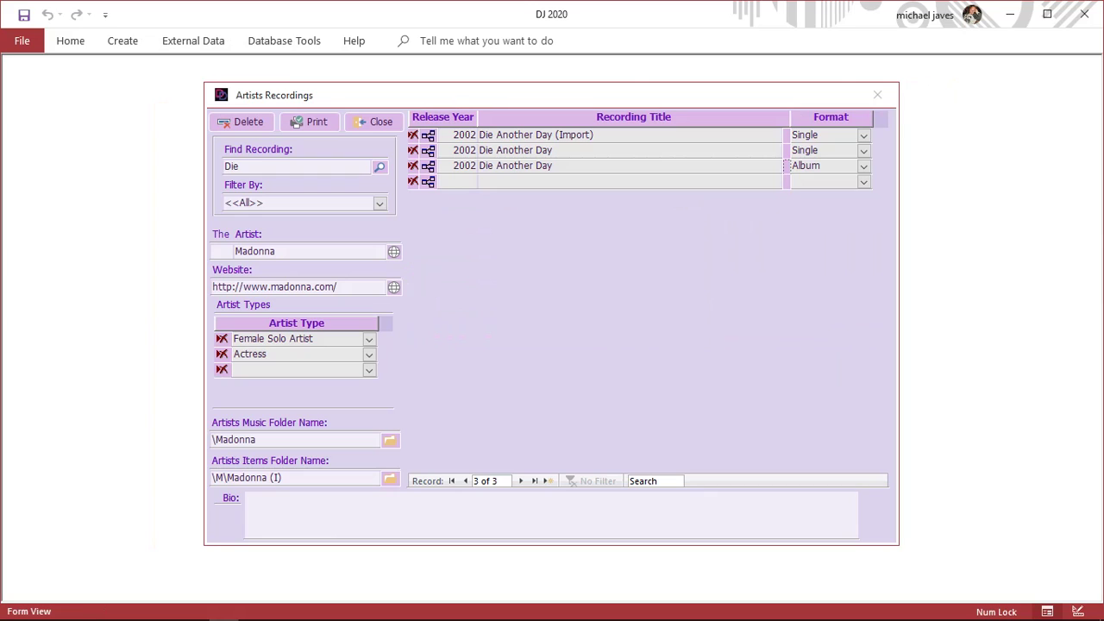
Filter the "Die" matches by Album, clear the title search and reapply the Album filter to all of Madonna's recordings
click(379, 203)
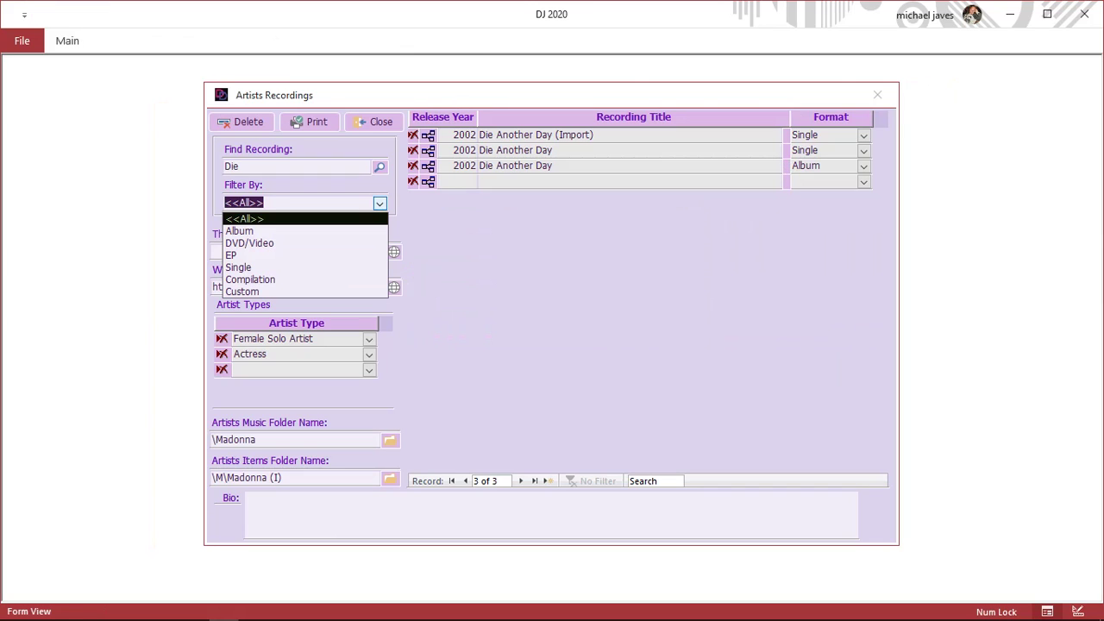
click(239, 231)
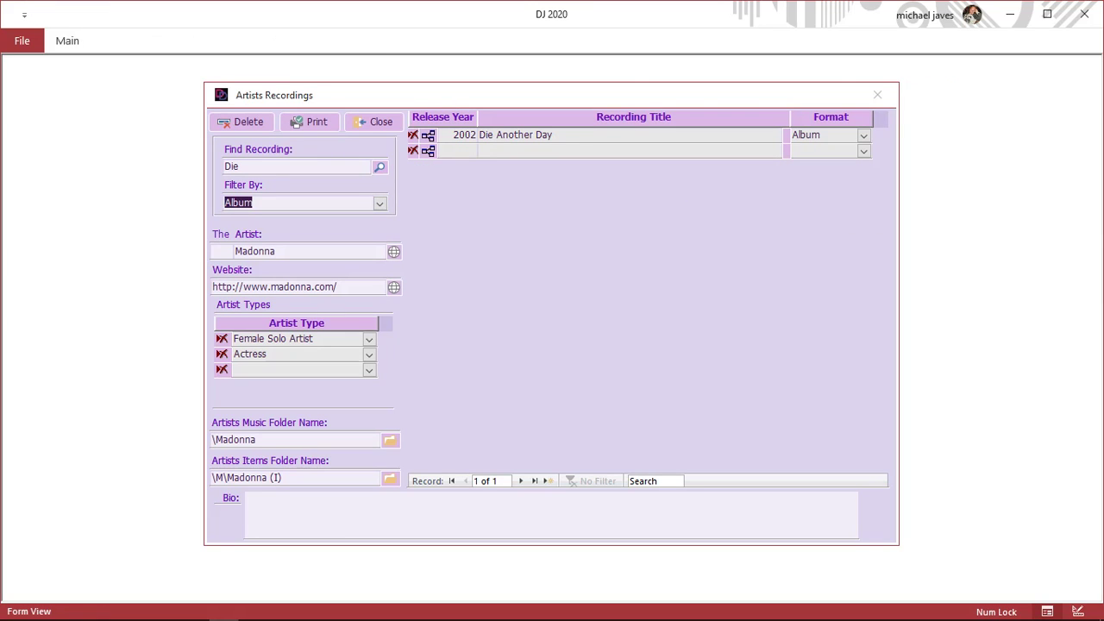
double_click(232, 167)
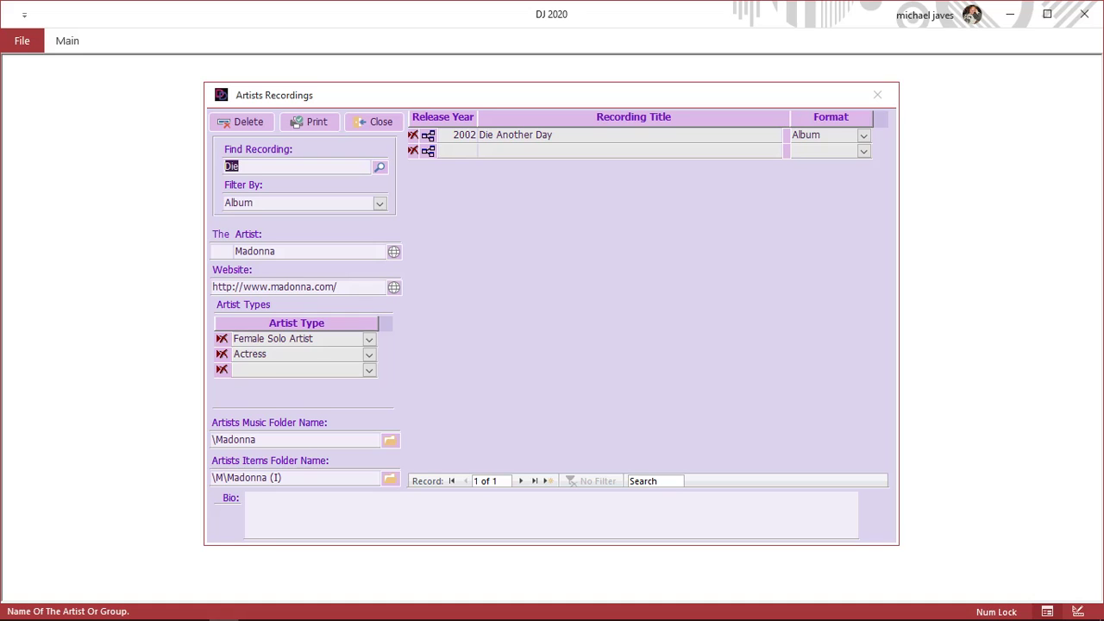
key(BackSpace)
click(294, 203)
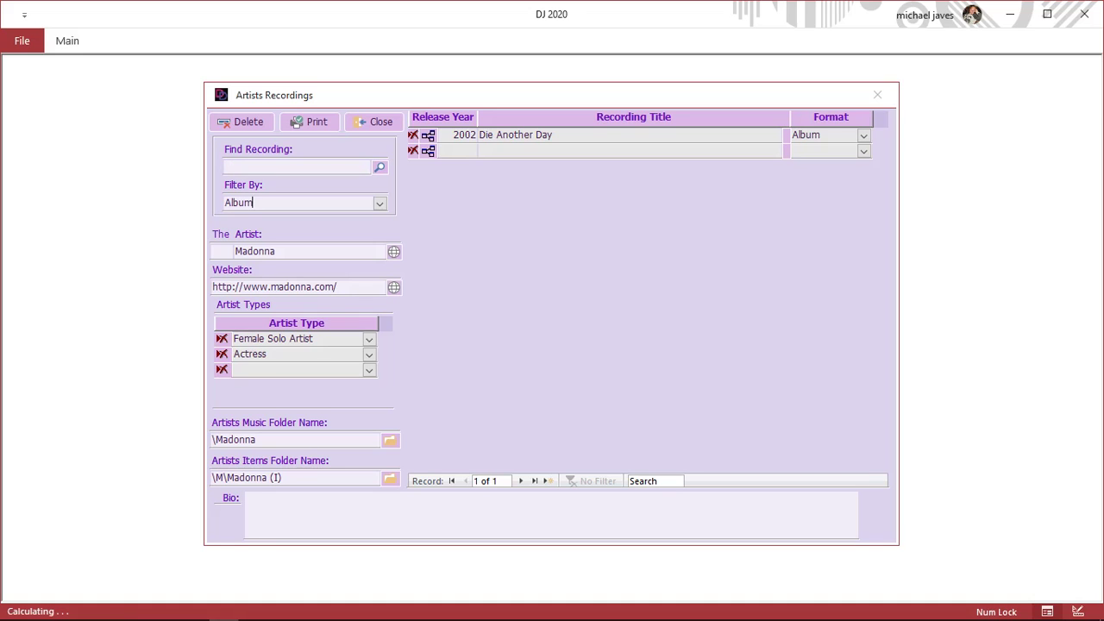
click(380, 204)
click(293, 231)
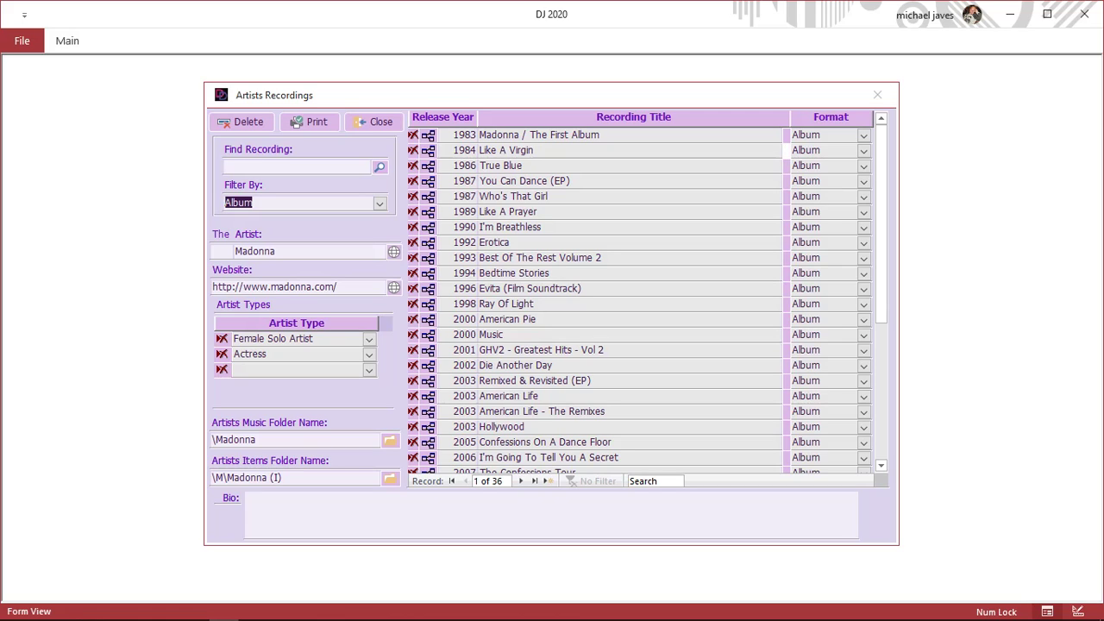
Open the 1984 Like A Virgin album and play all its tracks, starting with Love Don't Live Here Anymore
click(787, 151)
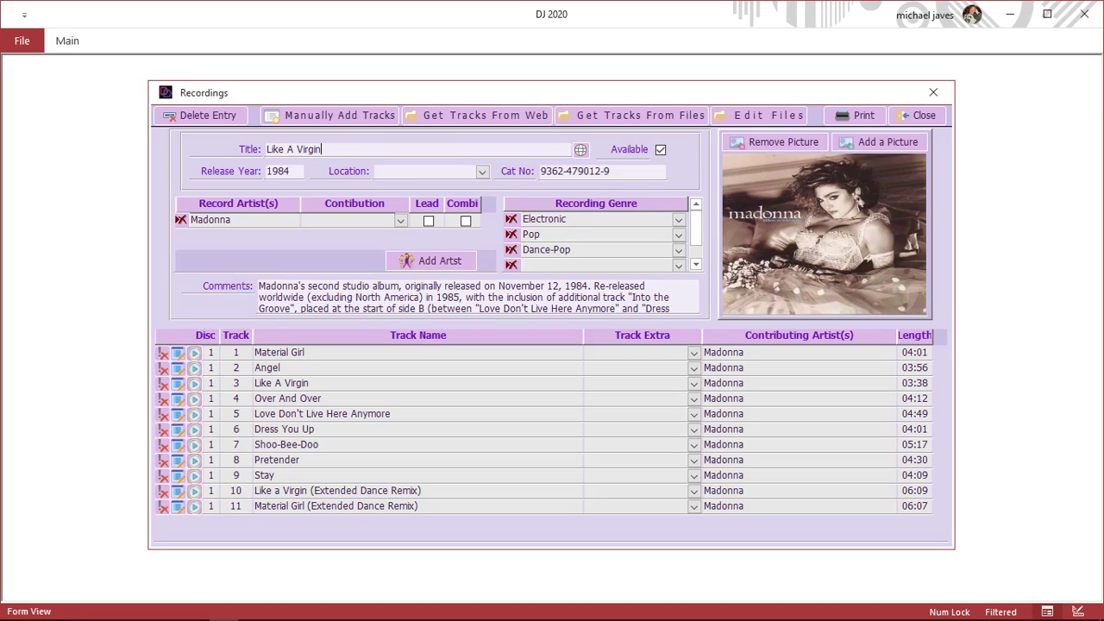
click(195, 415)
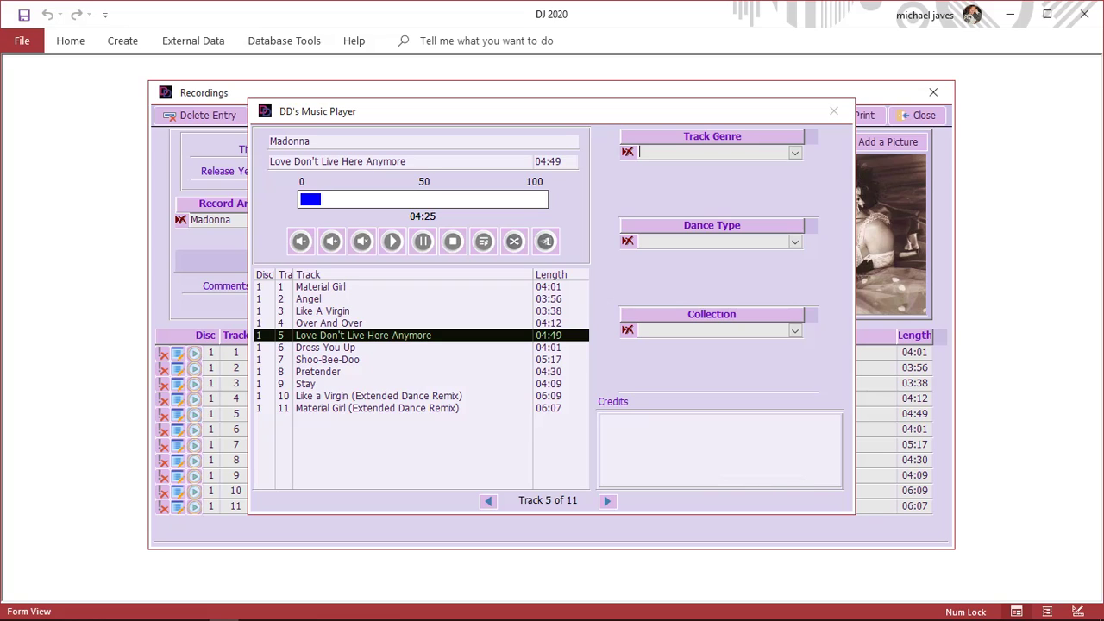
click(483, 241)
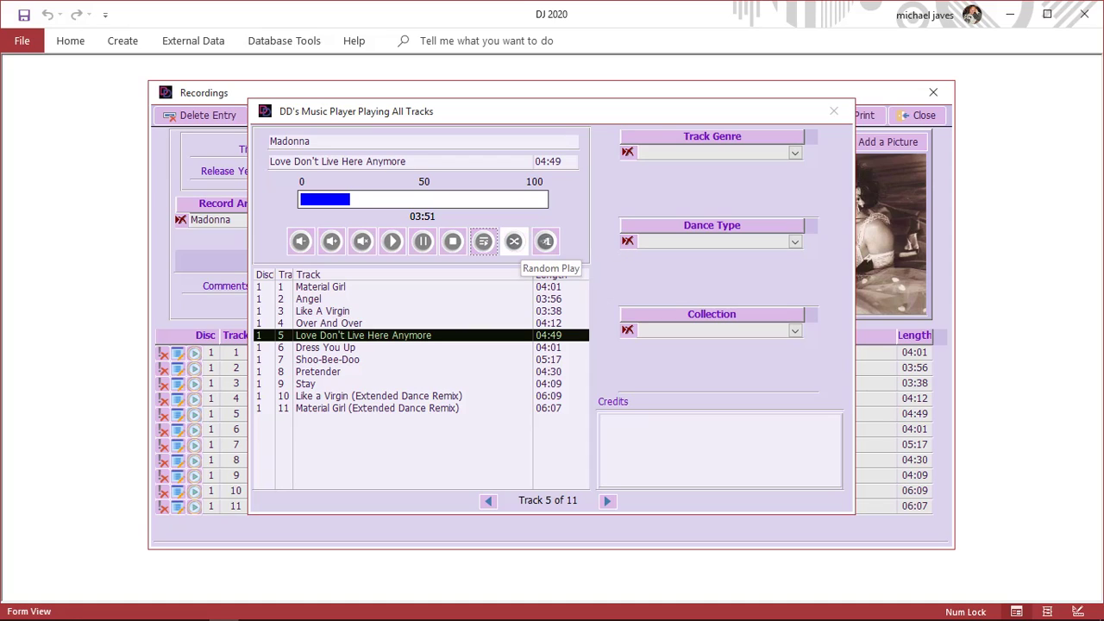
Switch the player to random play, and close the player, the album and Madonna's recordings to return to the search screen
click(514, 241)
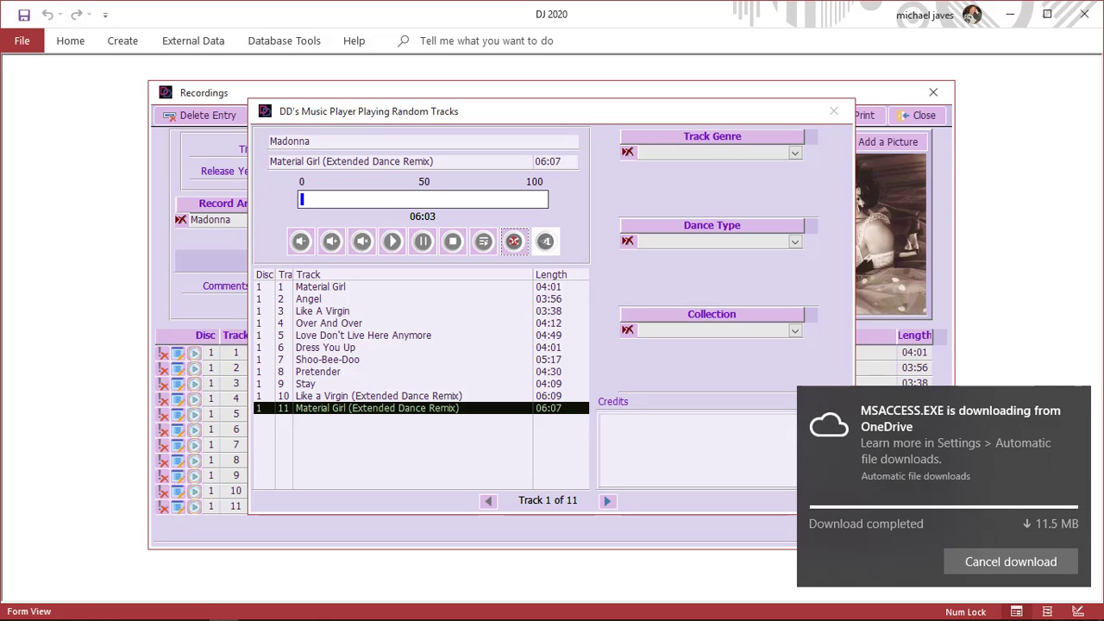
click(547, 241)
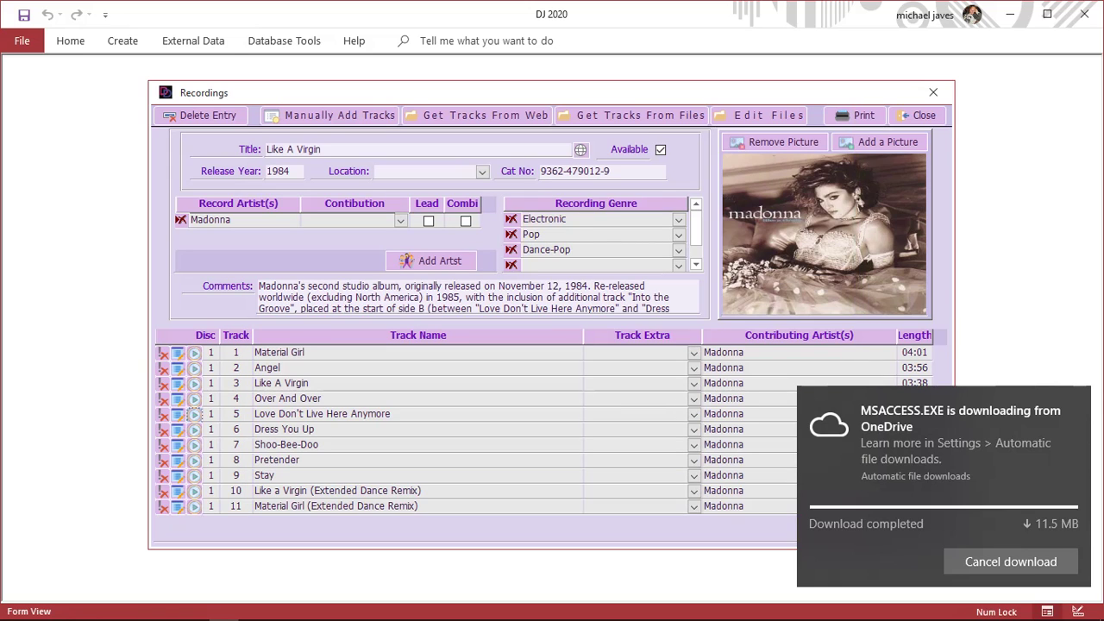
click(920, 115)
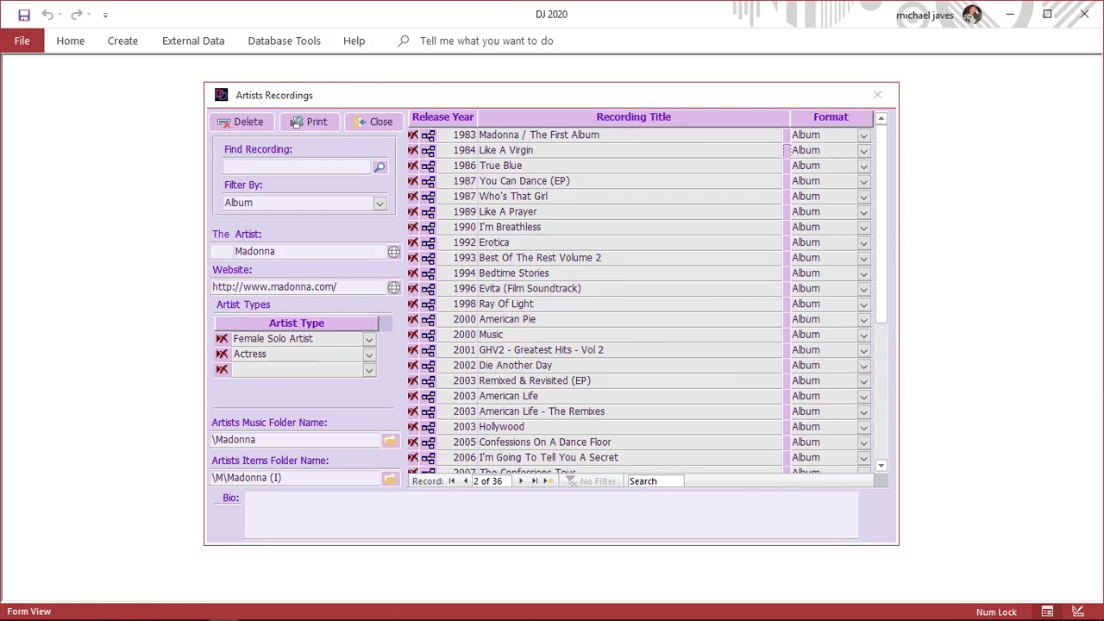
click(373, 122)
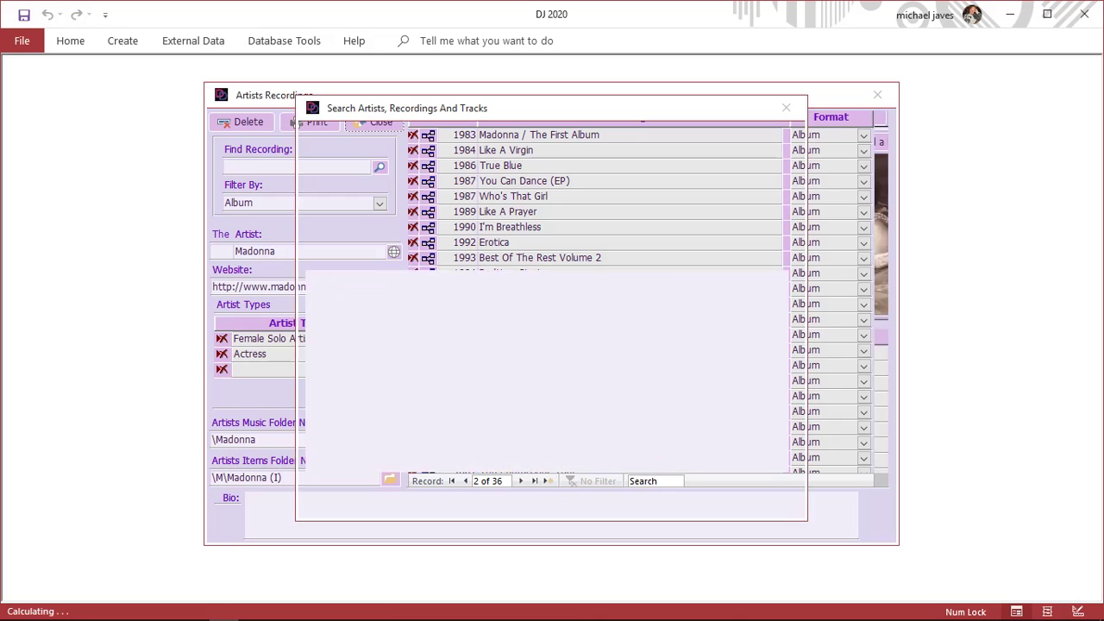
Search the recordings by location Singles Box 1, and view the details of the Only Human single before closing them
click(488, 144)
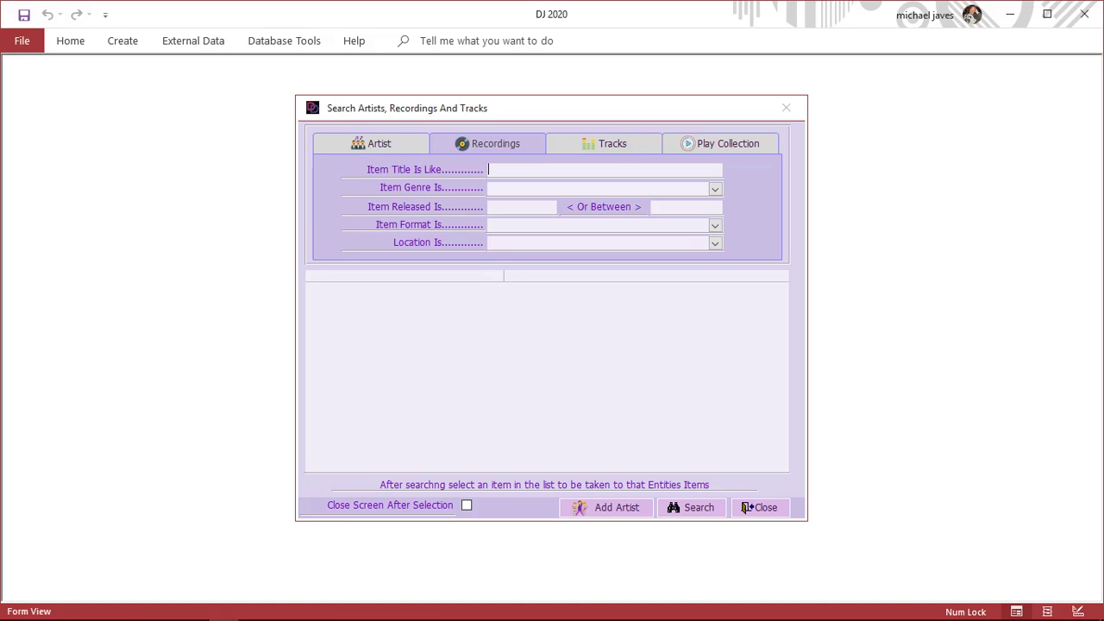
click(714, 242)
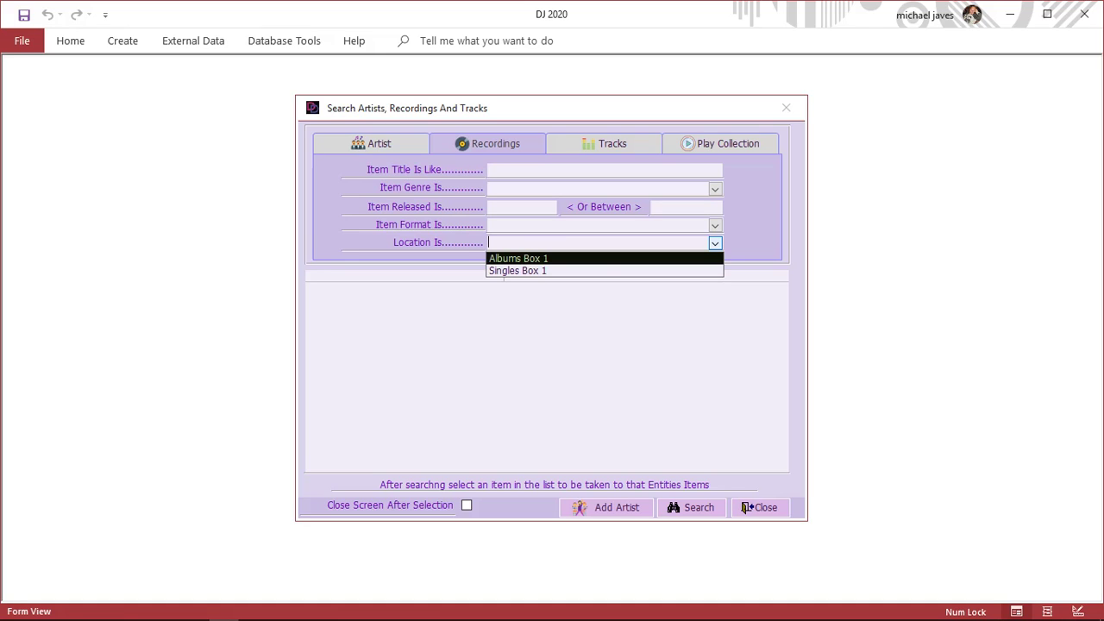
click(604, 270)
click(692, 508)
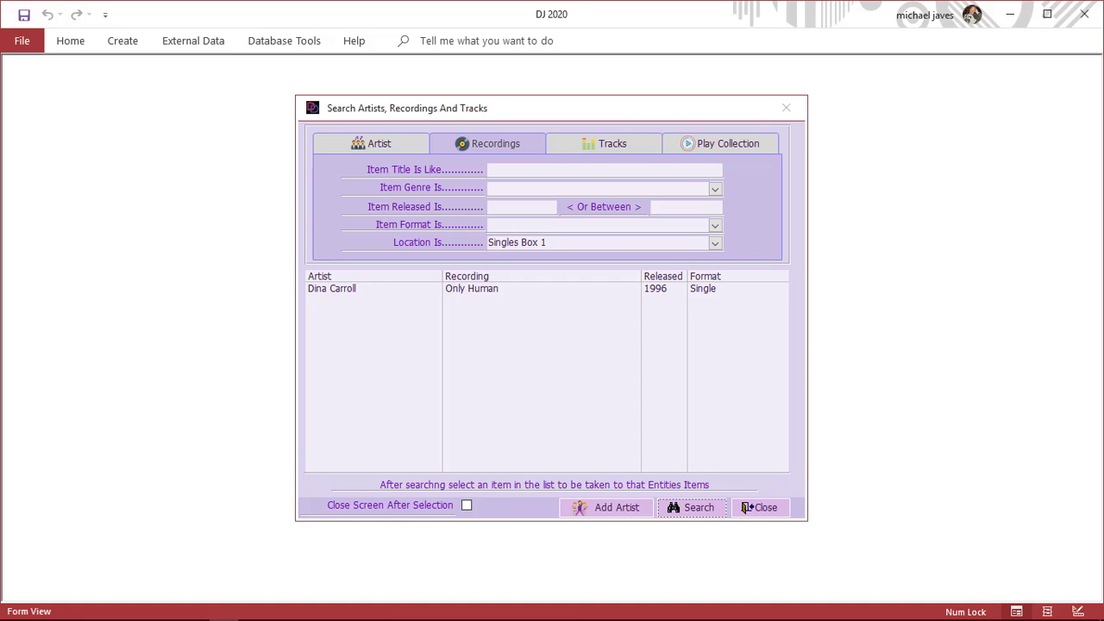
click(472, 290)
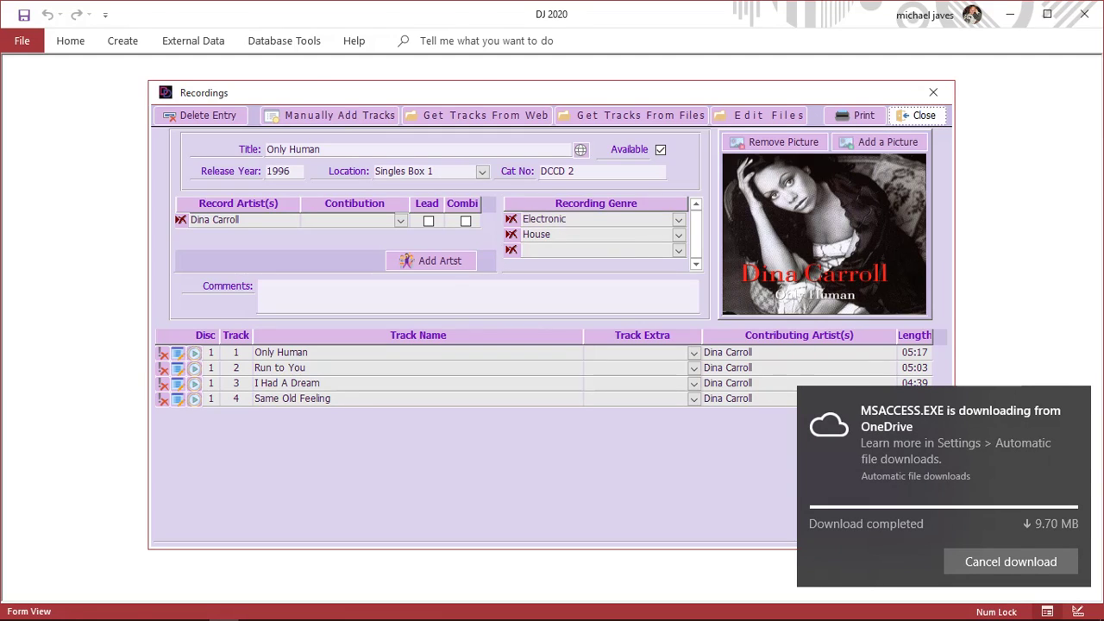
click(920, 115)
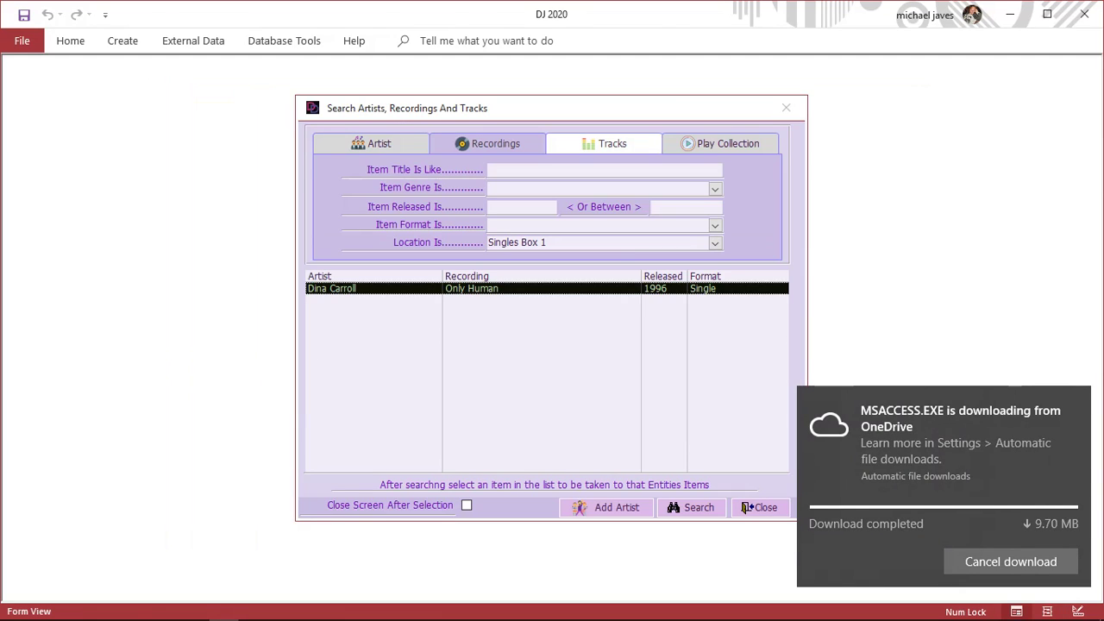
Search the tracks by the title Rise, leaving the artist and genre criteria blank
click(605, 145)
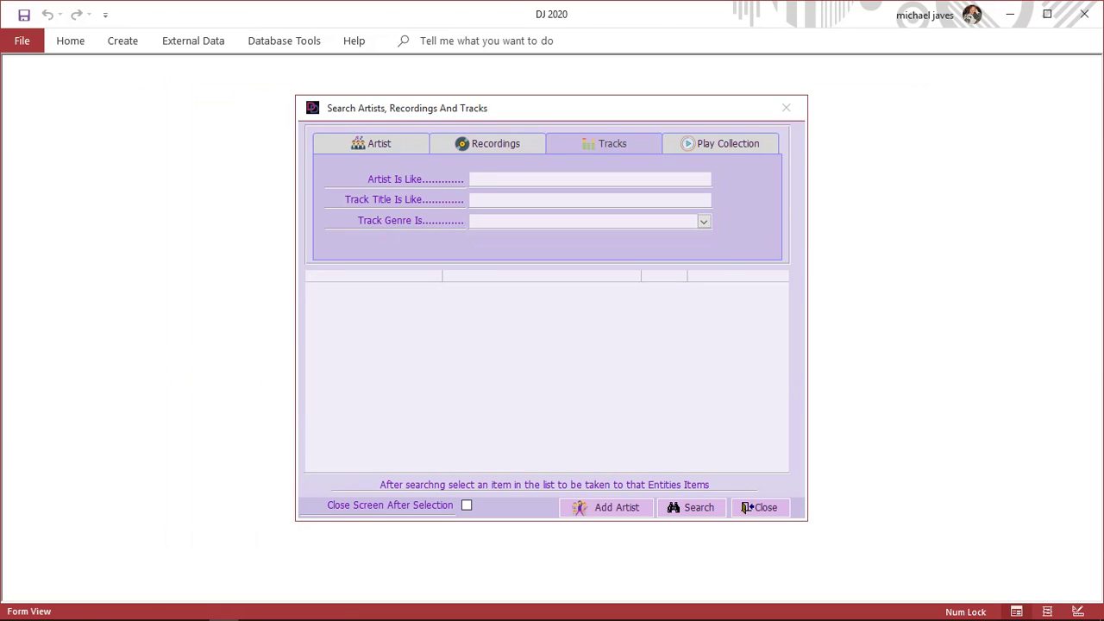
click(590, 200)
key(Caps_Lock)
text(R)
key(Caps_Lock)
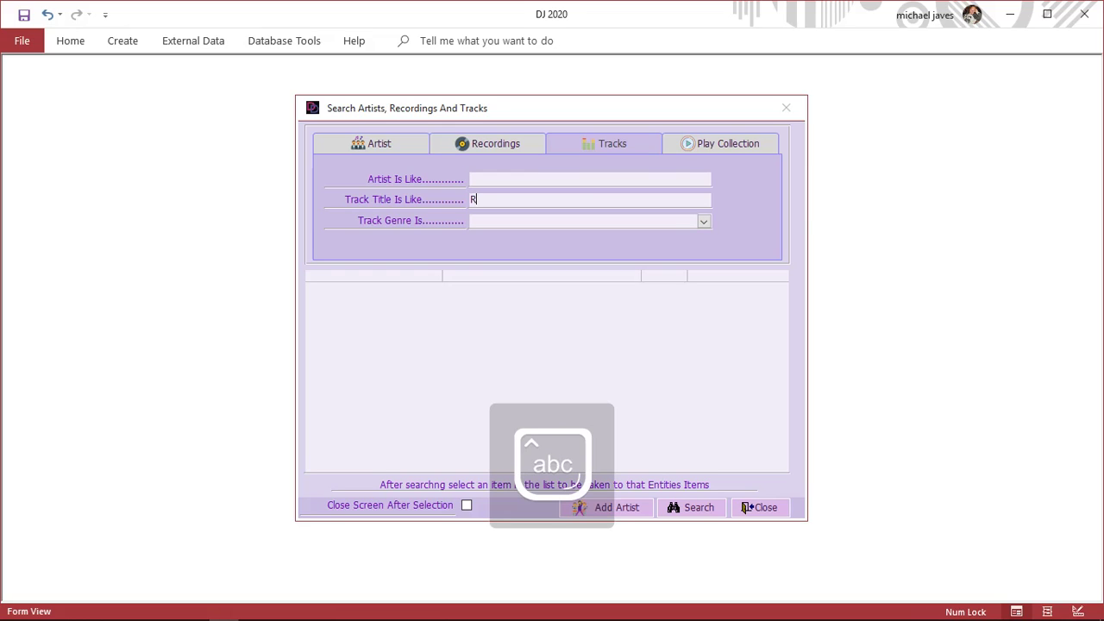
text(i)
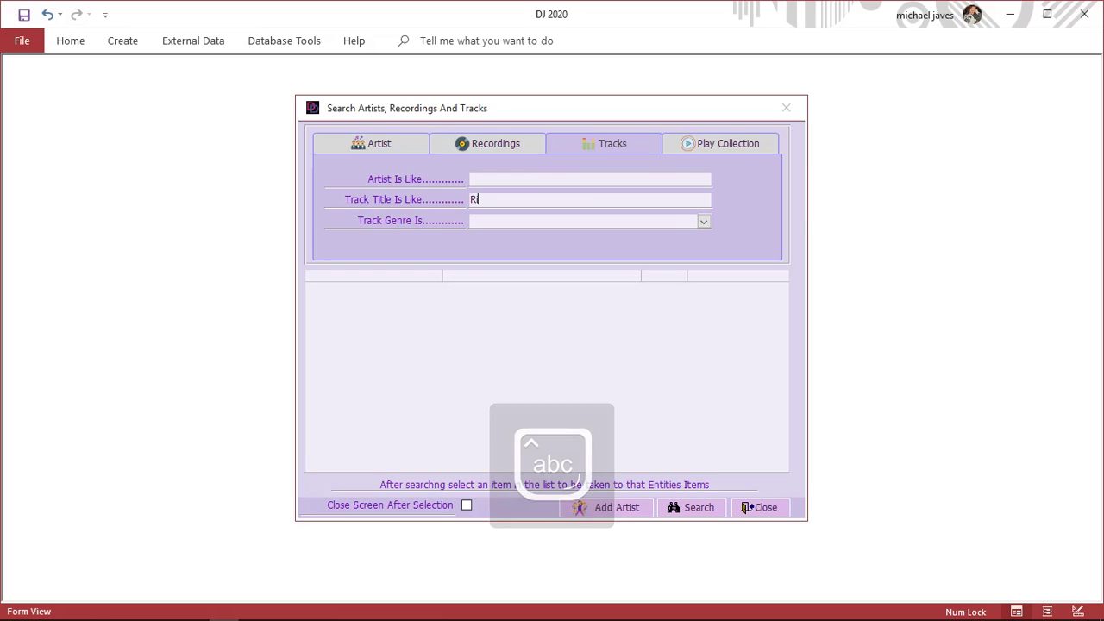
text(se)
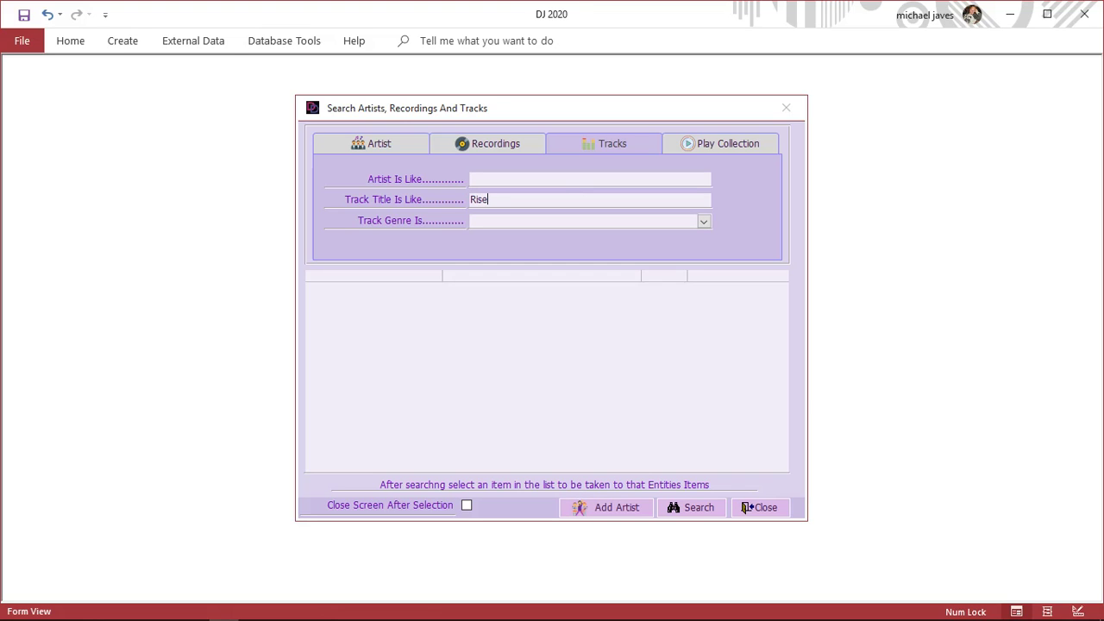
click(695, 508)
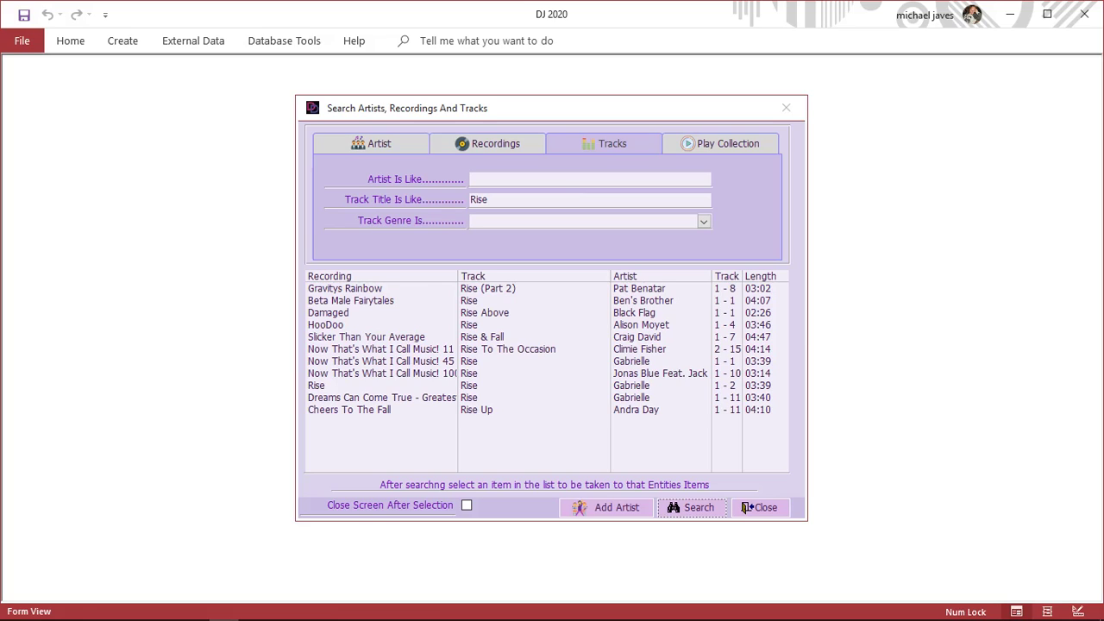
Open Andra Day's Cheers To The Fall from the results, play track 11, Rise Up, and close the player and the recording
click(517, 410)
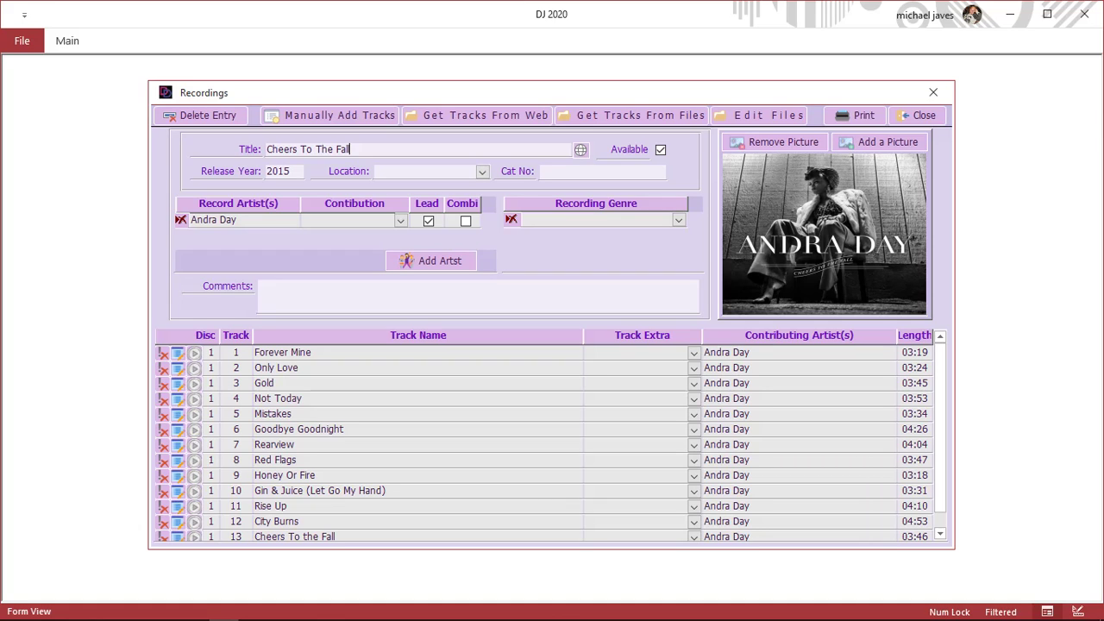
scroll(548, 444, down, 2)
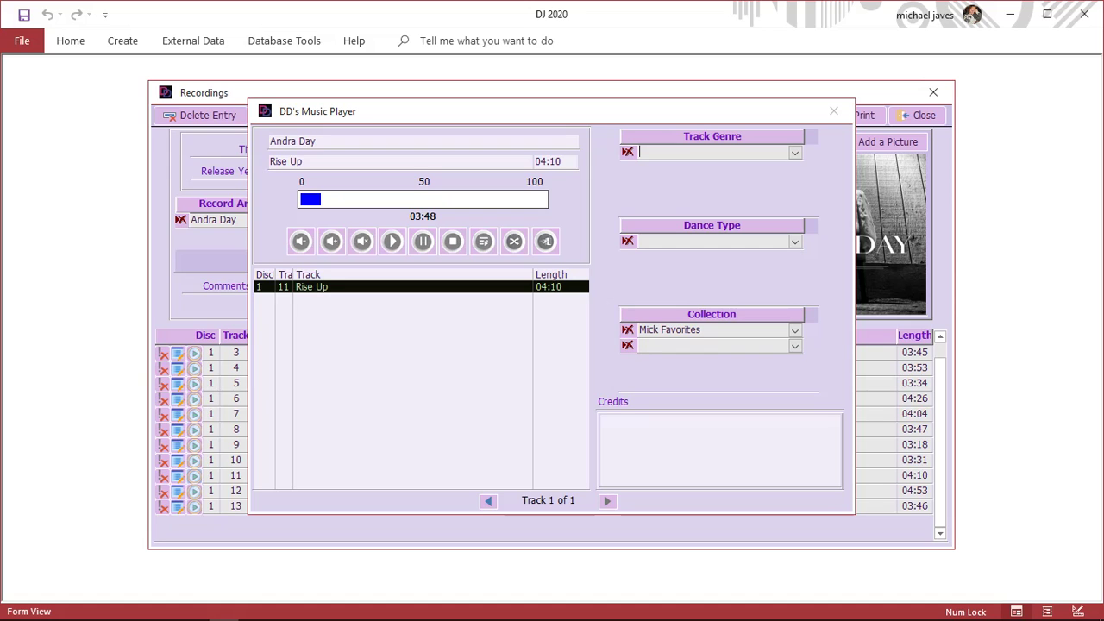
click(545, 242)
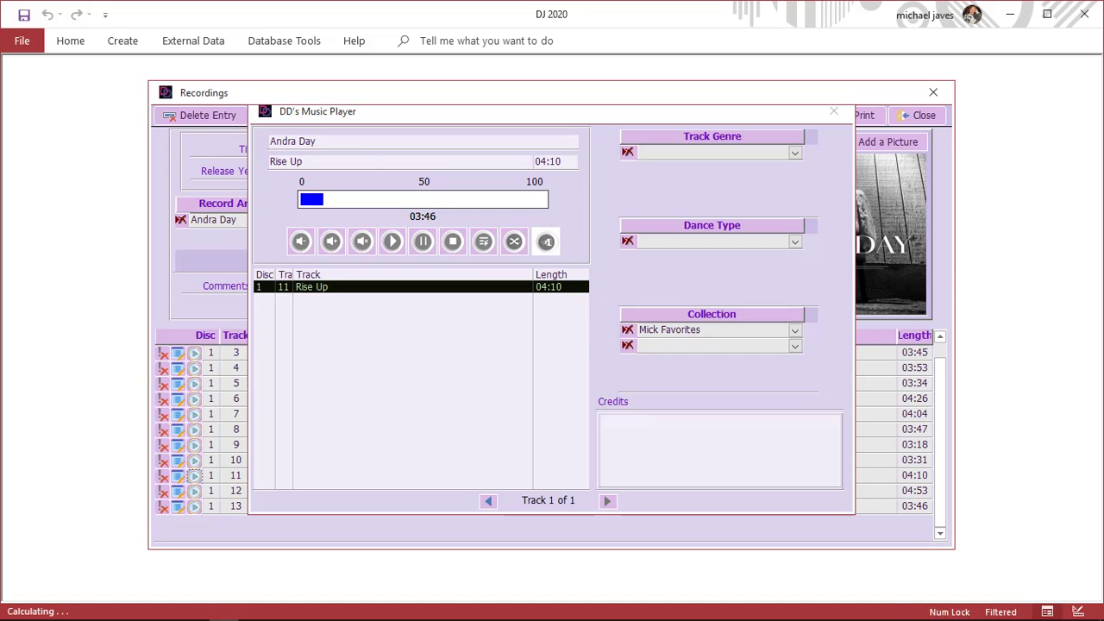
click(918, 116)
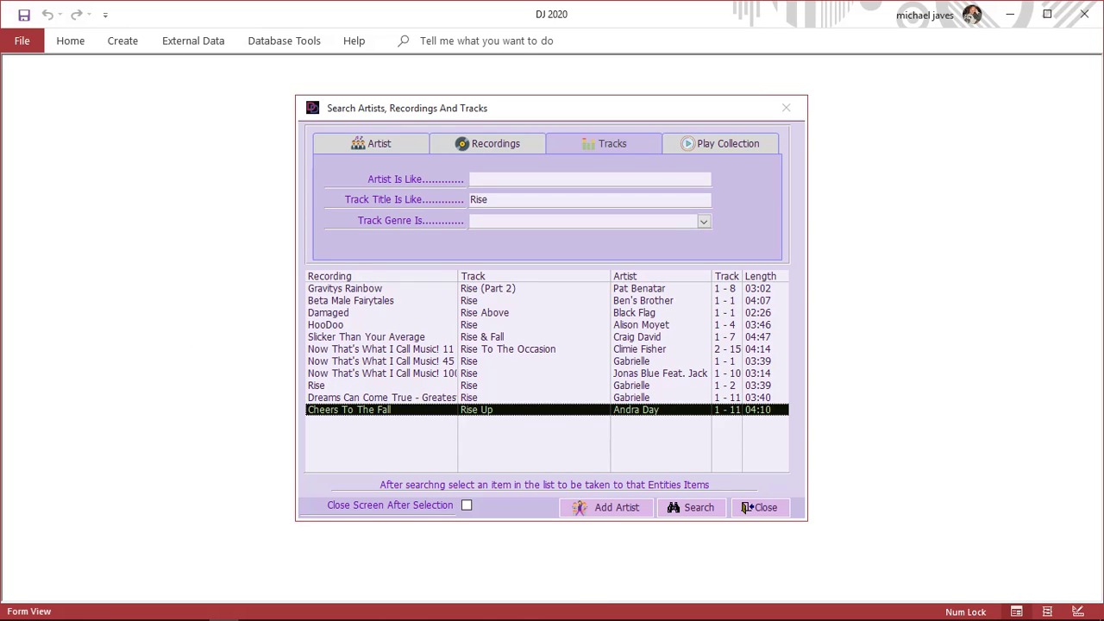
Clear the track title search, and check the Belinda Carlisle music folder in File Explorer before returning to DJ 2020
drag(491, 200, 469, 199)
key(Delete)
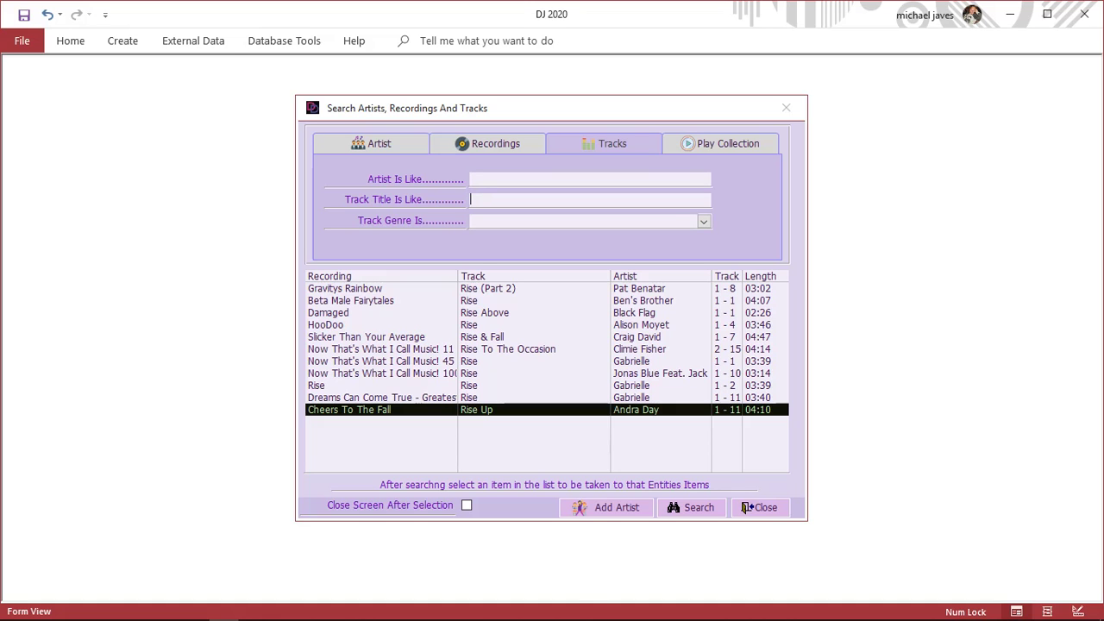
click(164, 609)
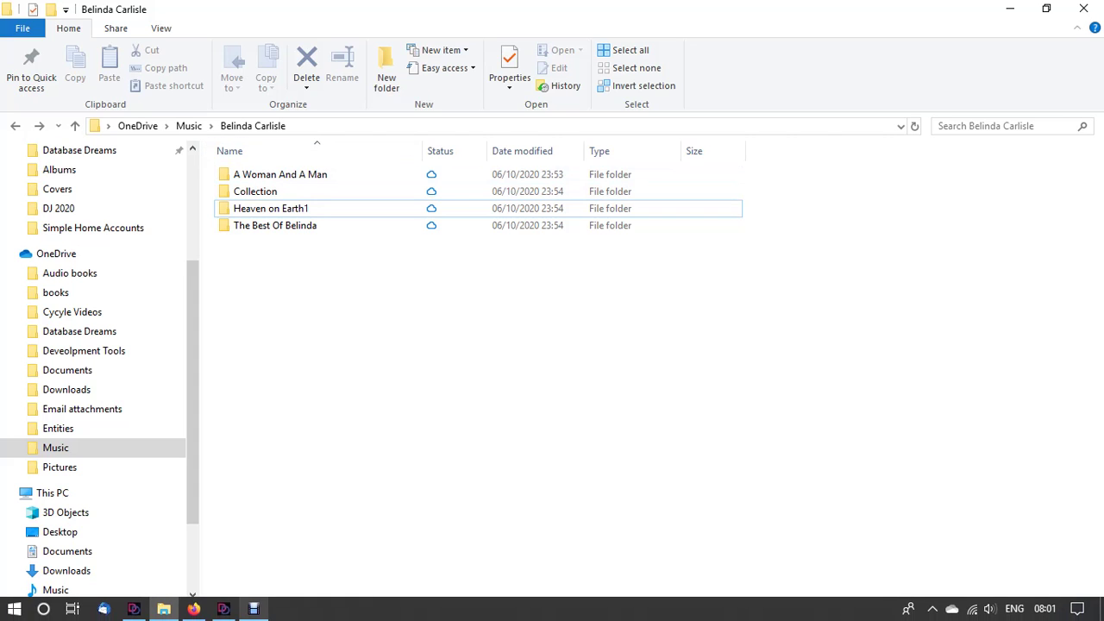
click(223, 609)
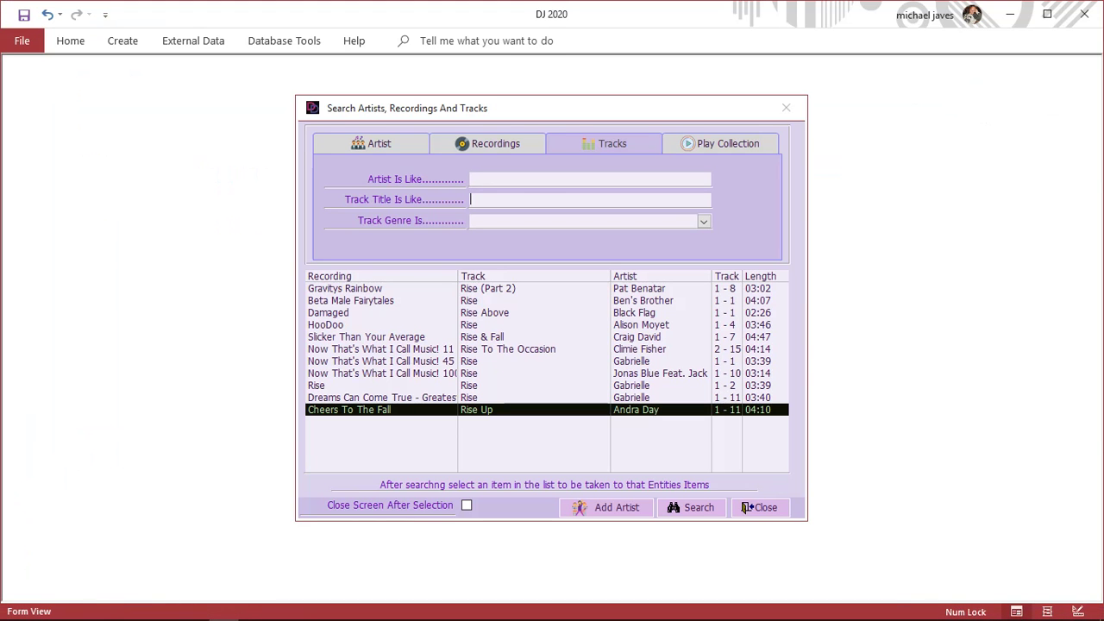
Search the artists for "belinda c"
click(371, 144)
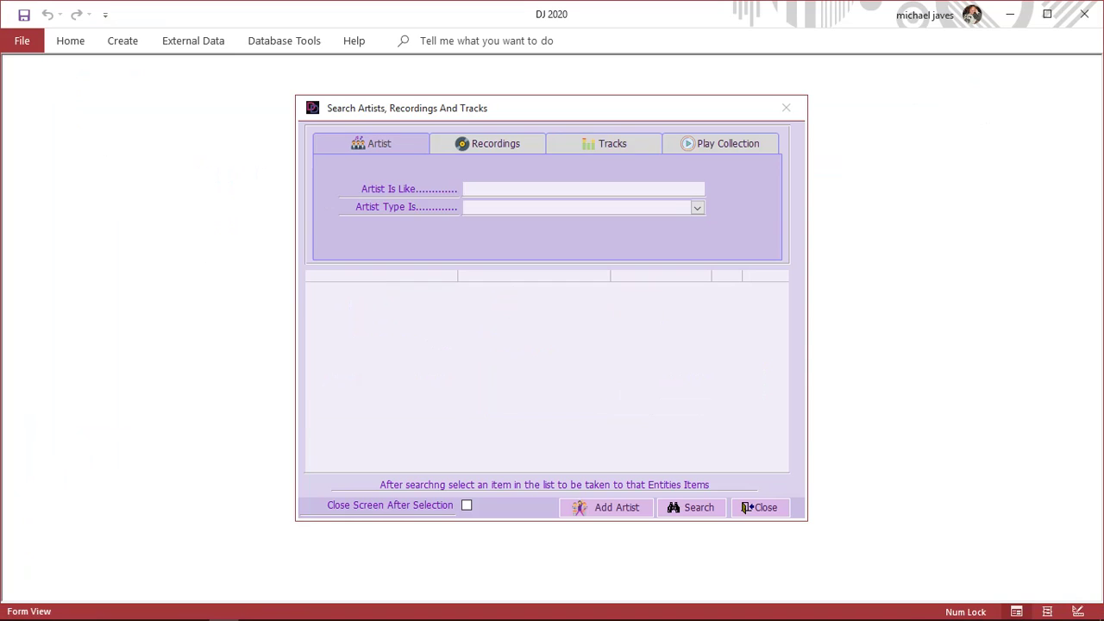
key(Caps_Lock)
key(Caps_Lock)
text(belindc)
click(695, 507)
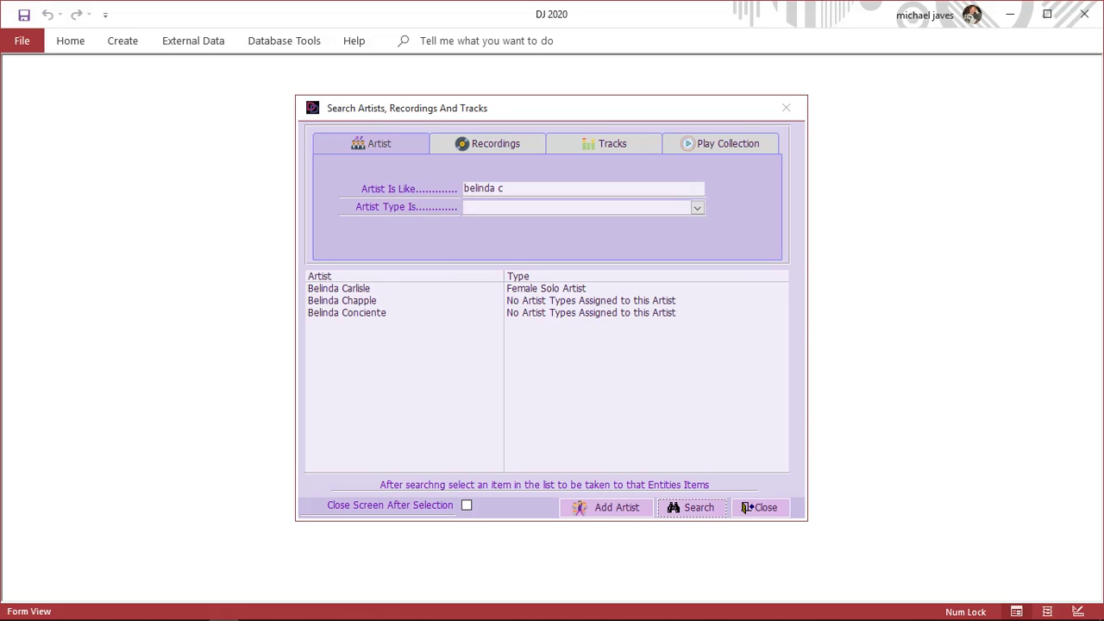
Open Belinda Carlisle's recordings and filter them by Album
click(339, 289)
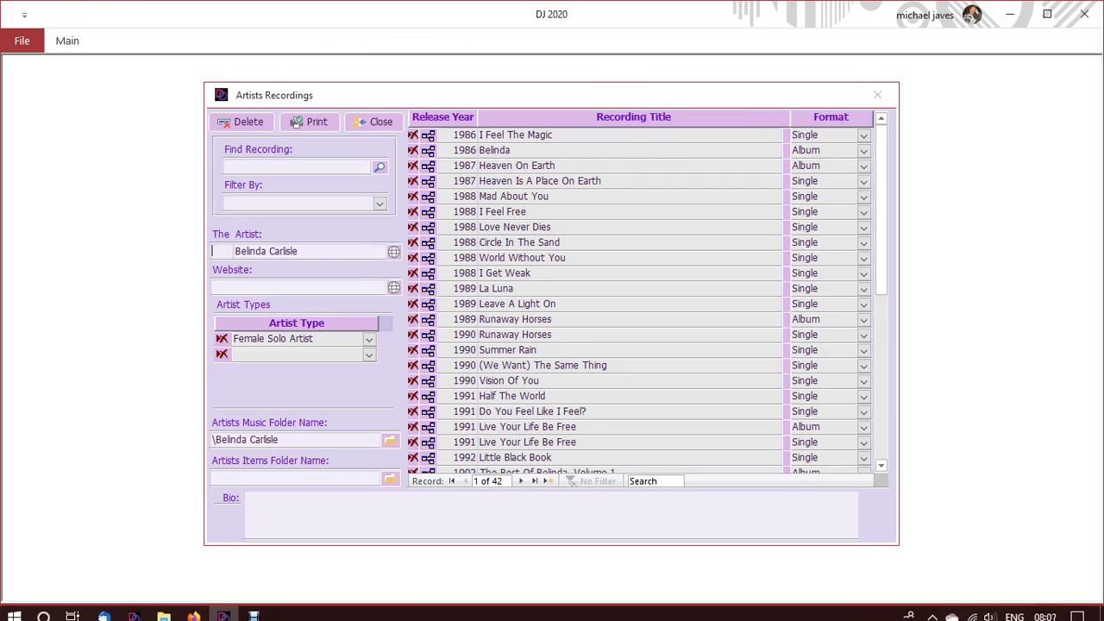
click(379, 203)
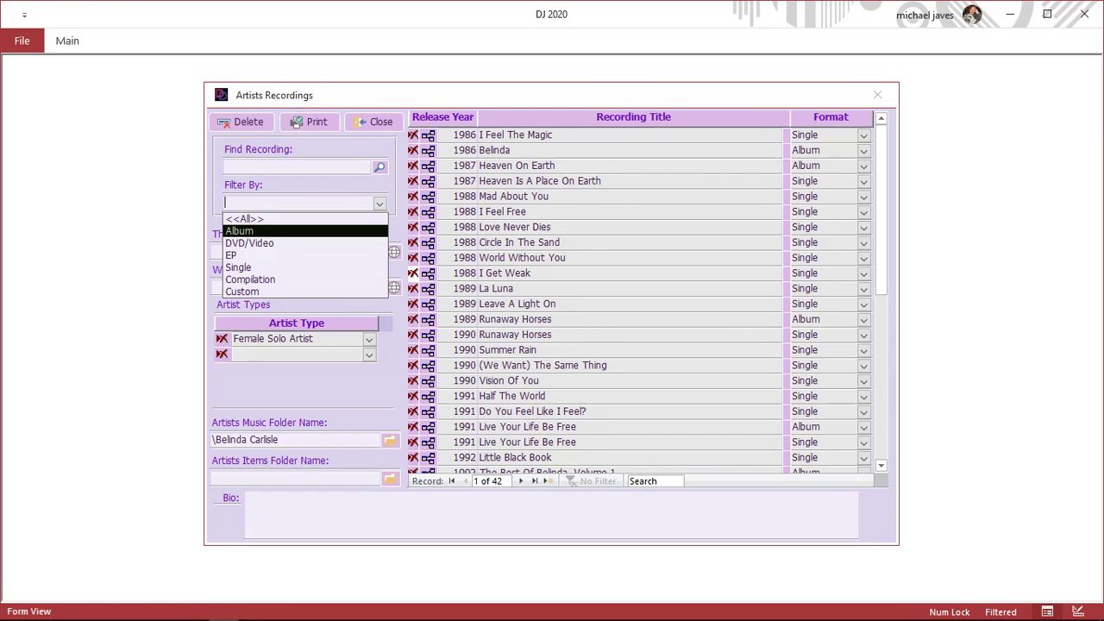
click(249, 231)
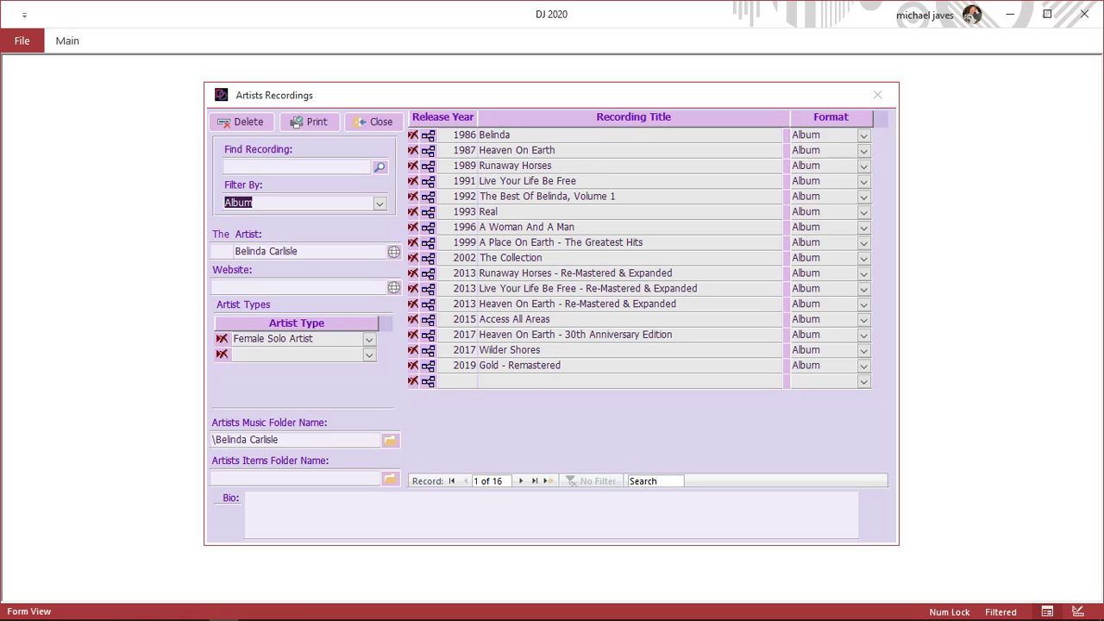
Open the 1987 Heaven On Earth album, and compare it with the artist's folders in File Explorer before returning to DJ 2020
click(556, 150)
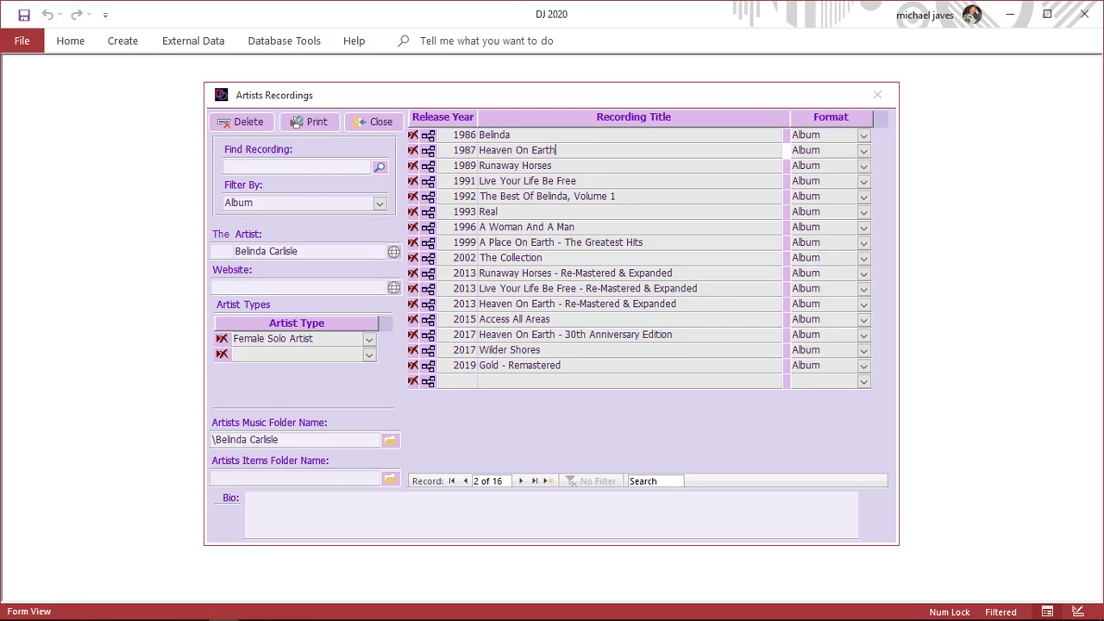
click(787, 150)
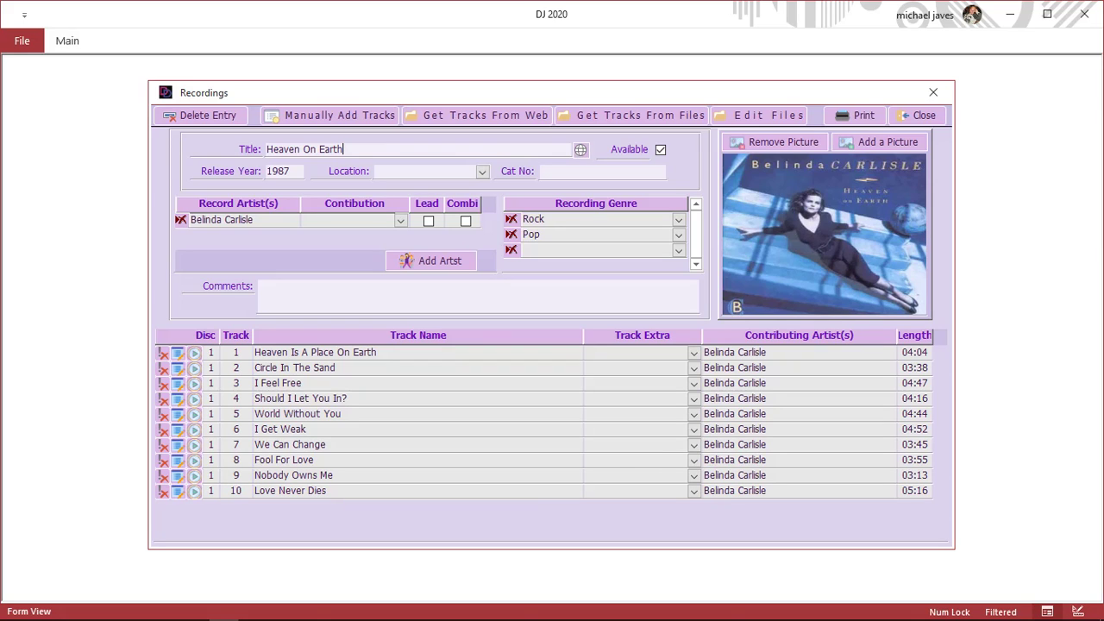
click(163, 609)
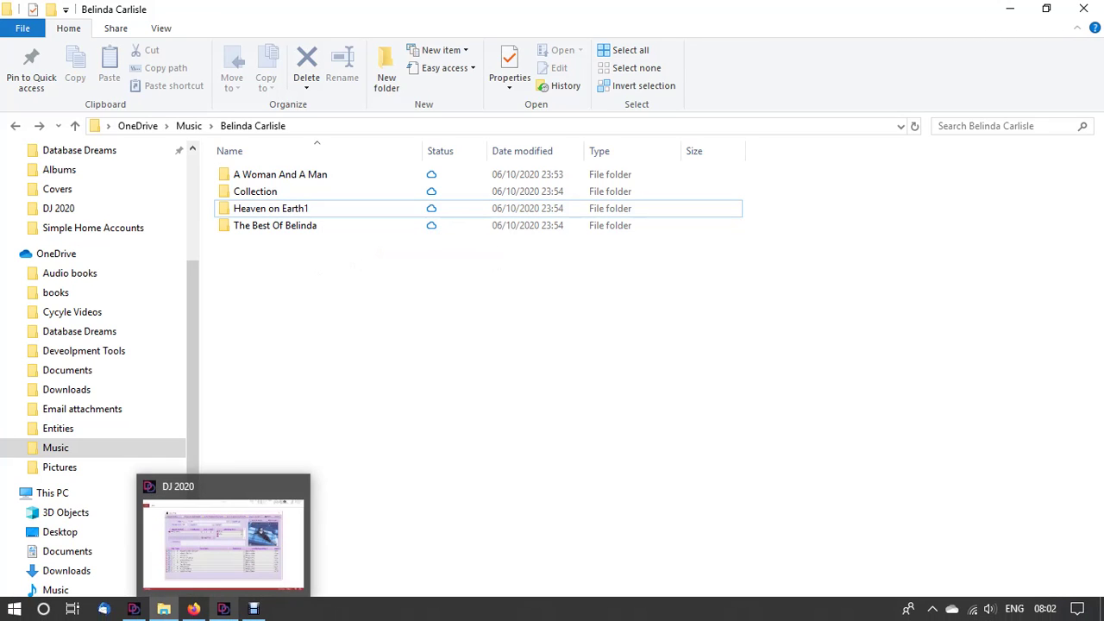
click(224, 609)
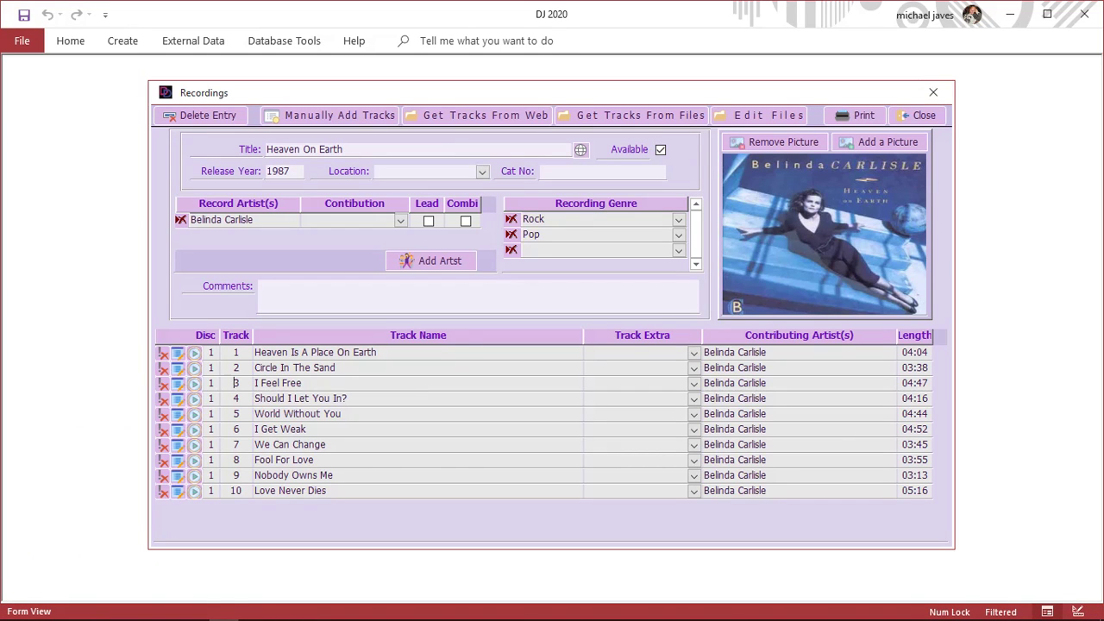
Try to play track 3, I Feel Free, and view the linked files of the Heaven On Earth tracks
click(194, 383)
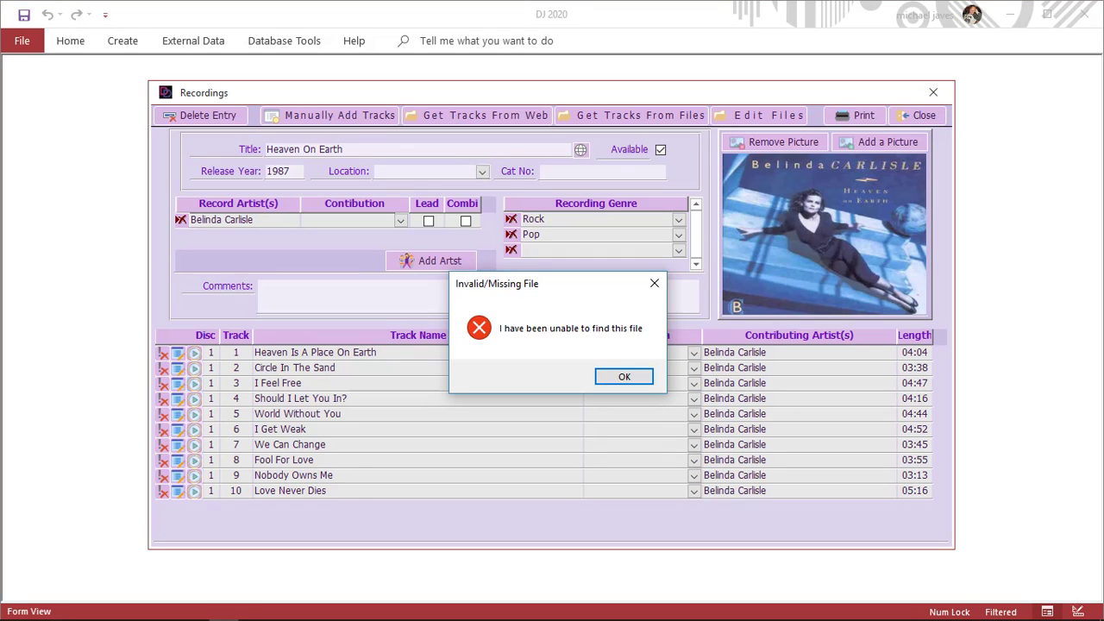
key(Return)
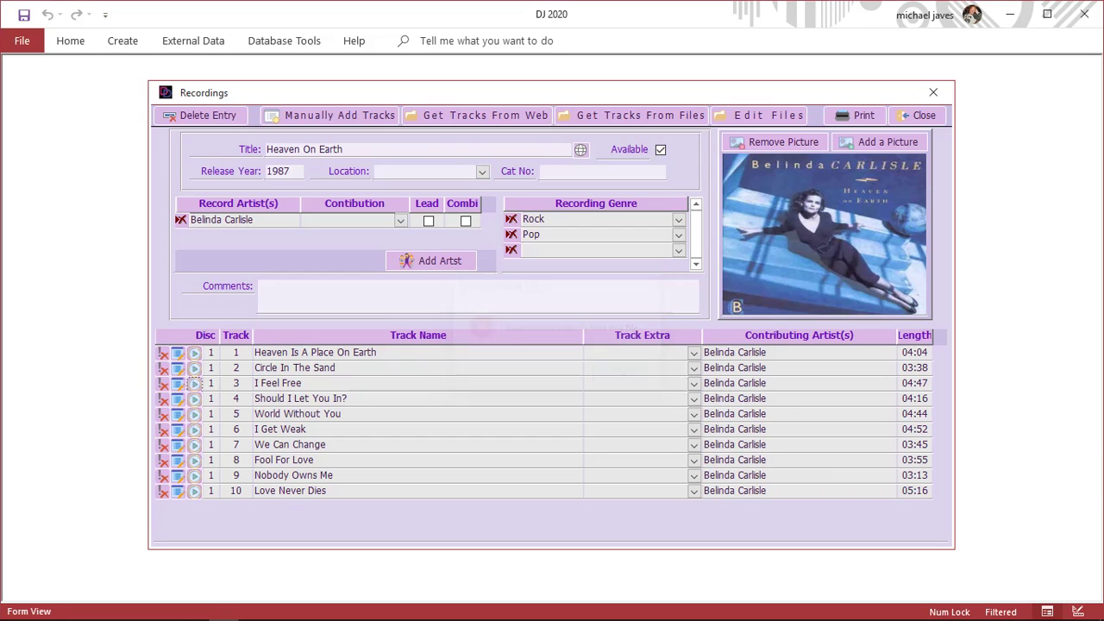
click(763, 114)
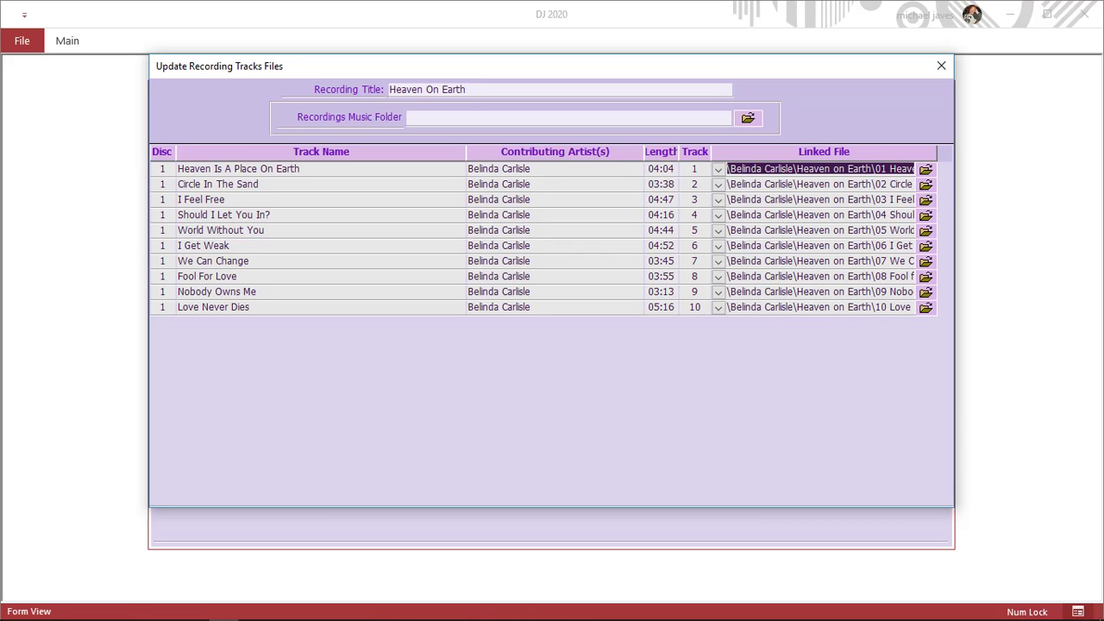
click(941, 66)
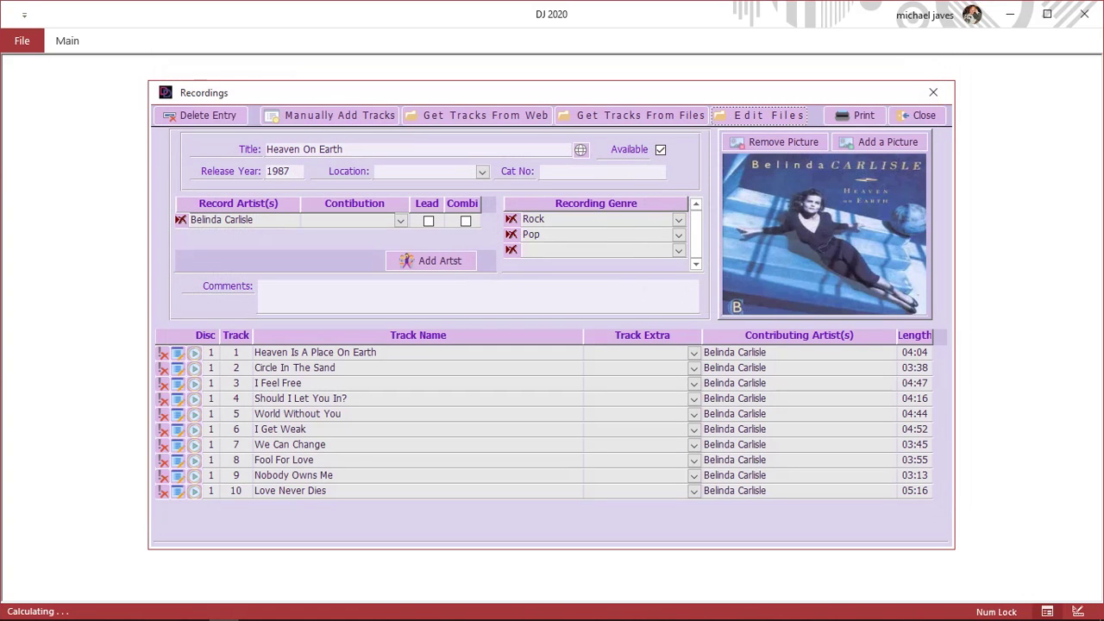
In File Explorer, rename the Heaven on Earth1 folder to Heaven on Earth
mouse_move(253, 618)
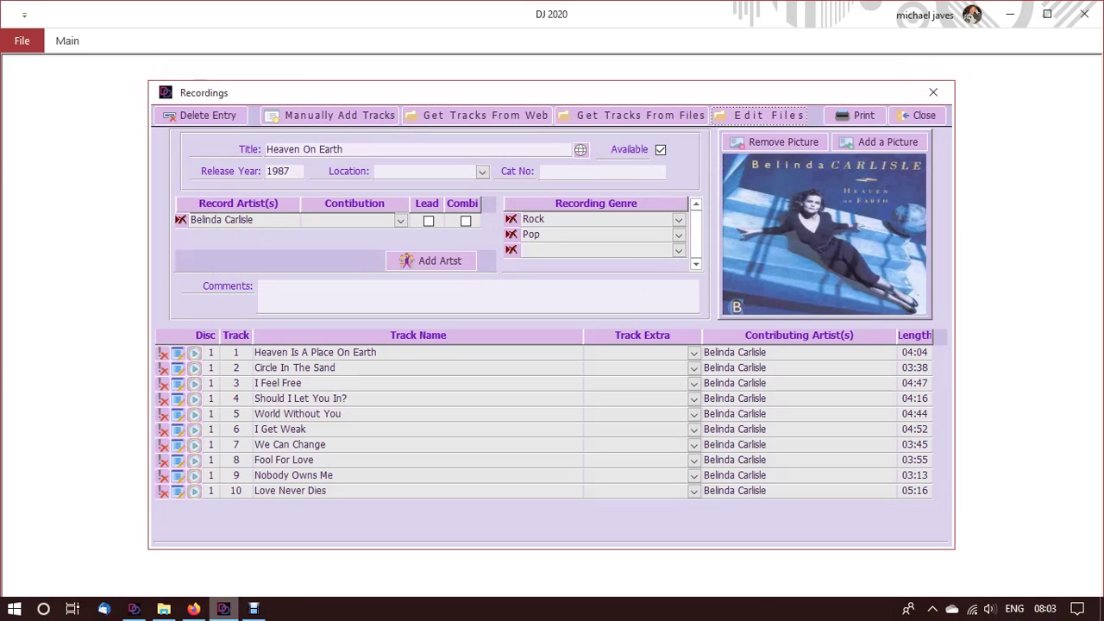
click(164, 609)
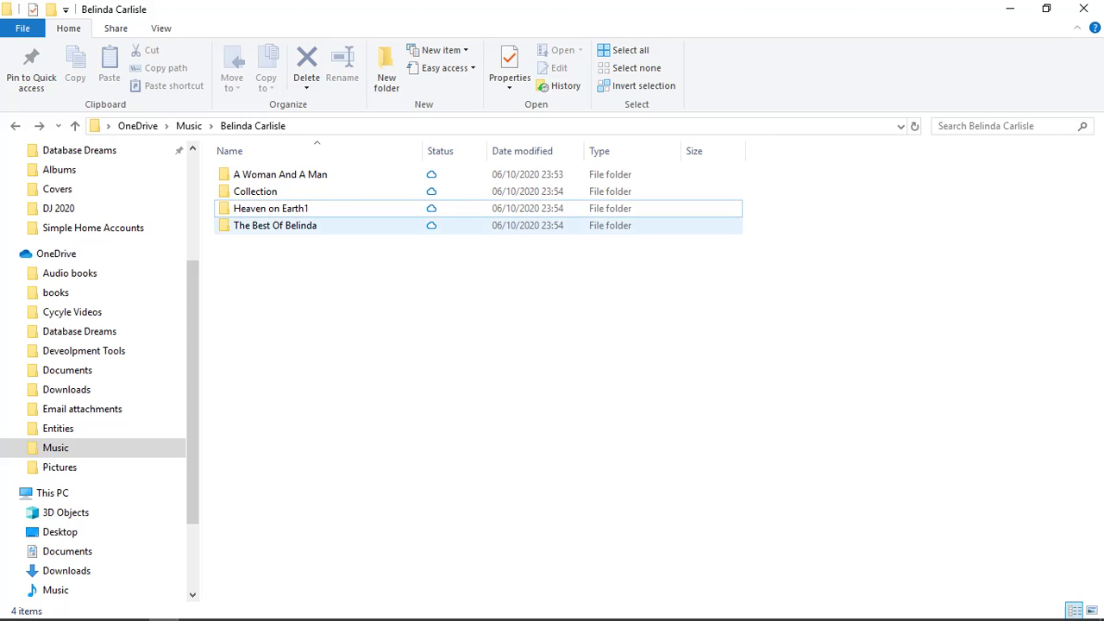
click(271, 209)
key(F2)
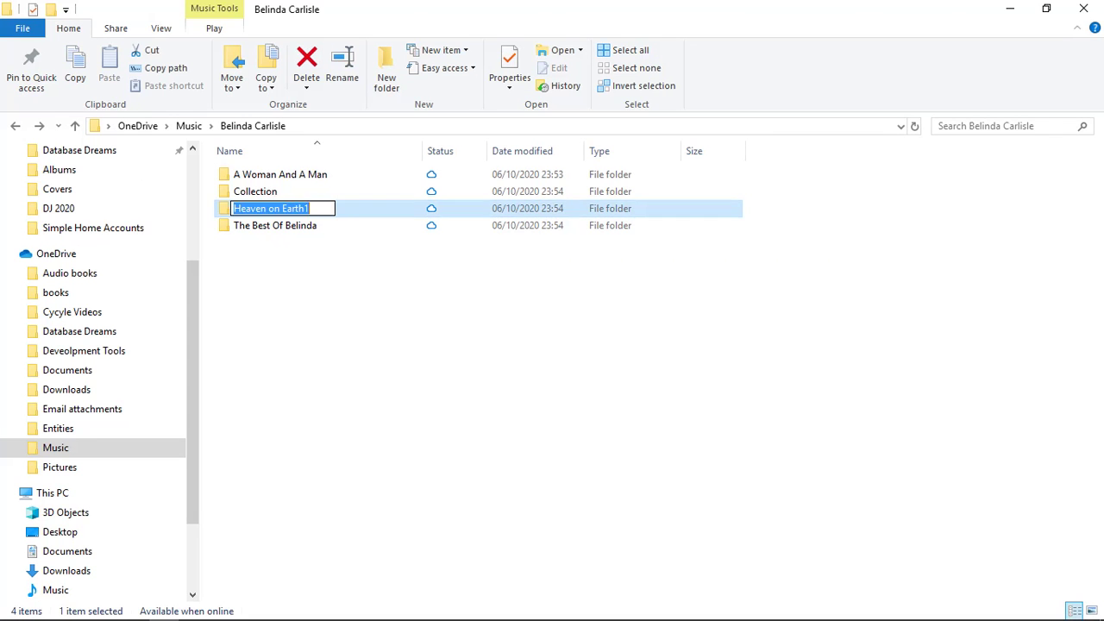
key(End)
key(BackSpace)
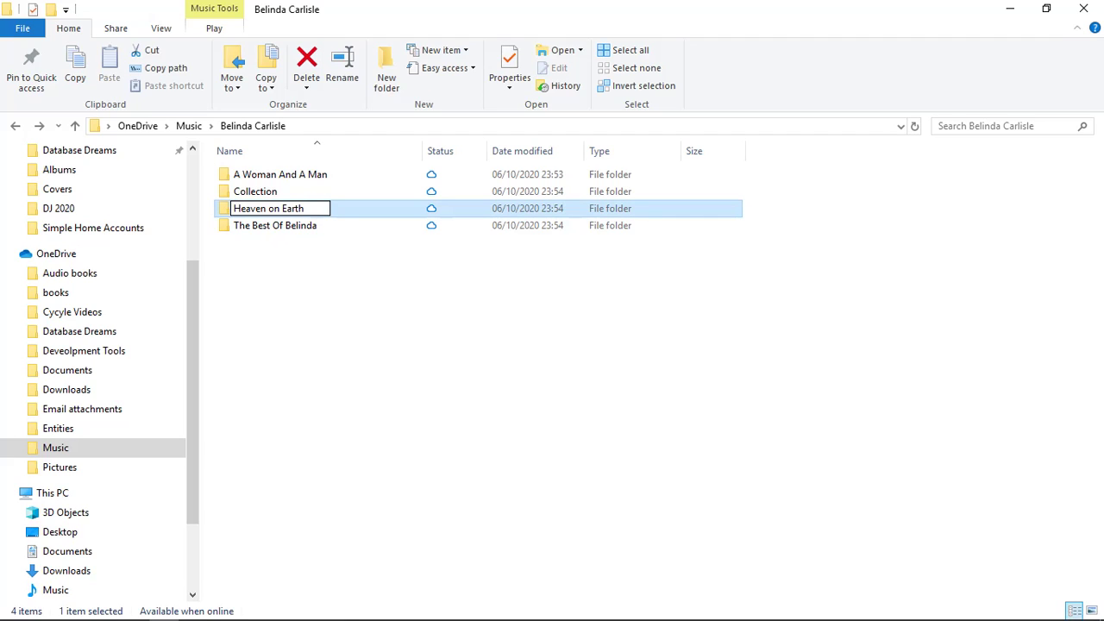
key(Return)
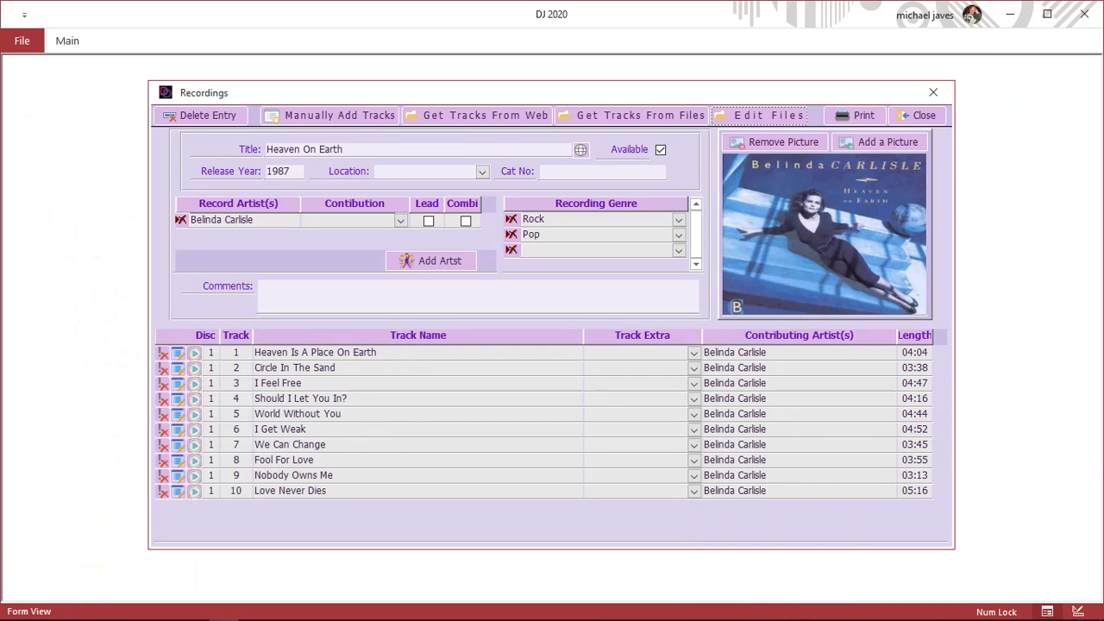
Return to DJ 2020, play track 5, World Without You, from the Heaven On Earth album, and close the music player
click(195, 415)
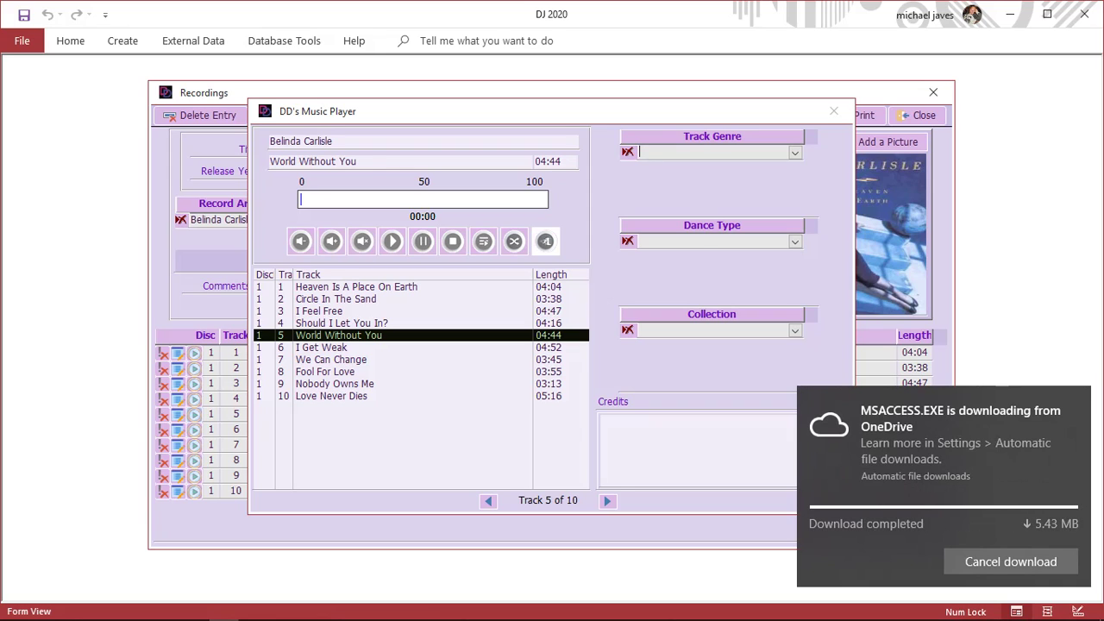
click(545, 241)
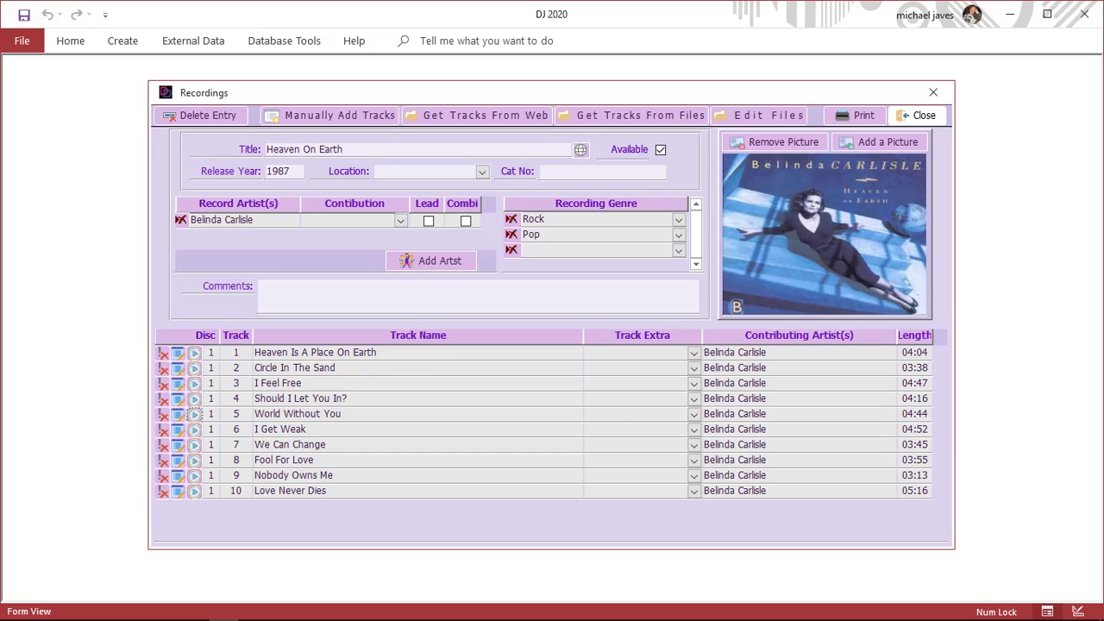
mouse_move(254, 617)
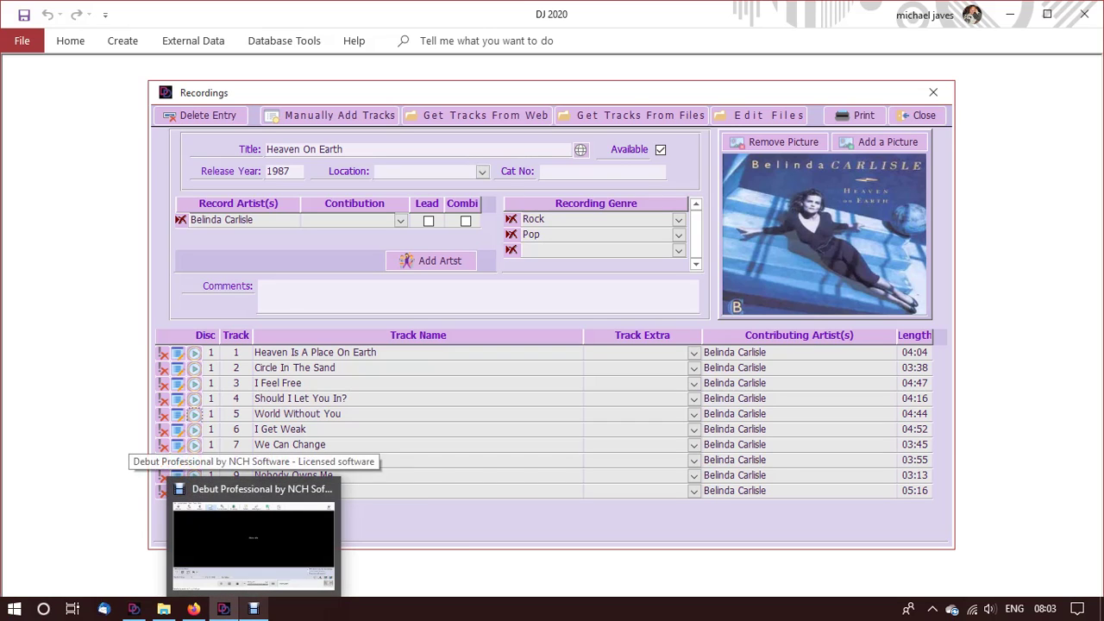
click(253, 539)
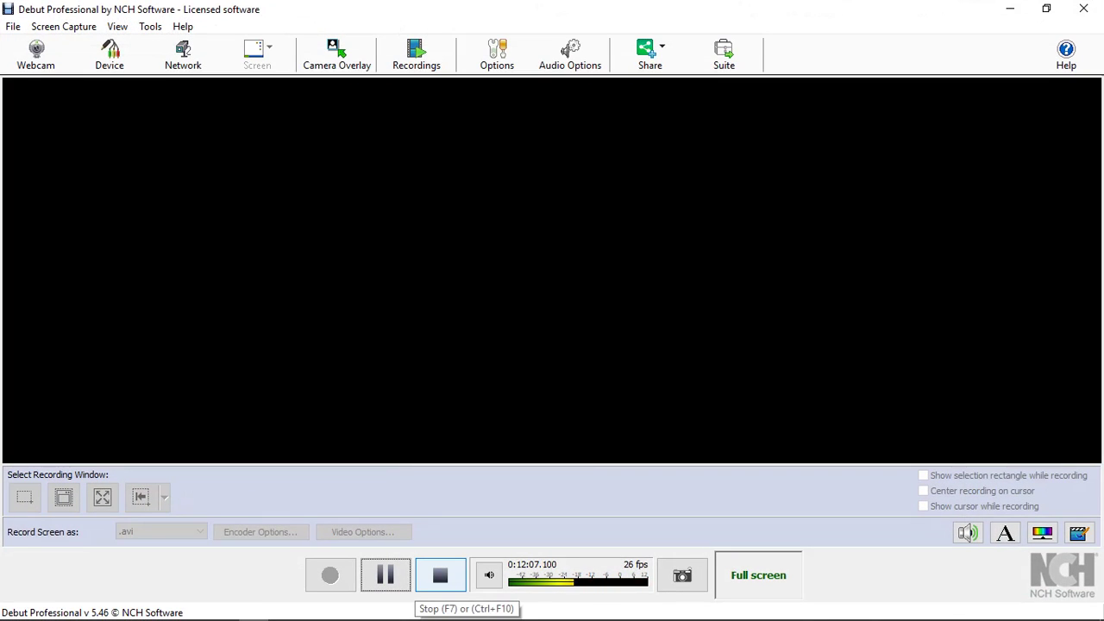